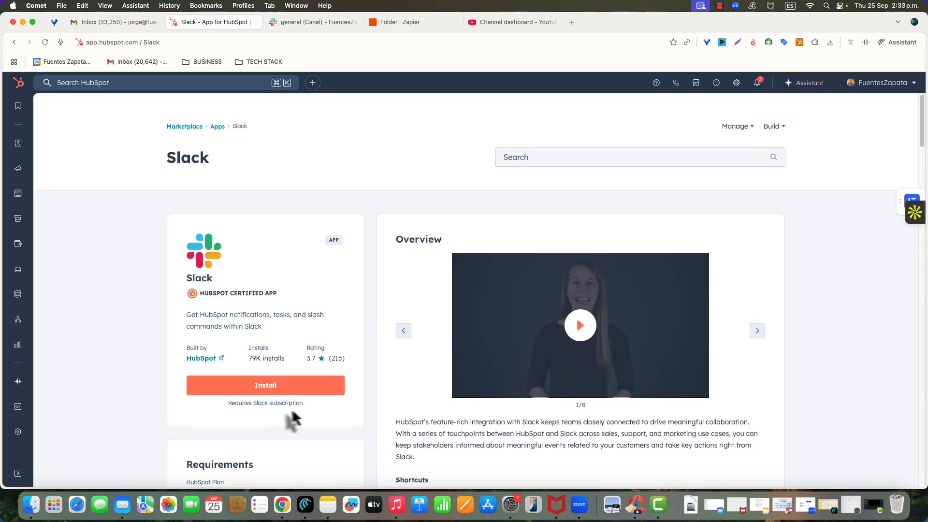
Switch to Zapier and create a new Zap in the personal folder
{"action": "left_click_drag", "start_coordinate": [300, 405], "coordinate": [228, 406]}
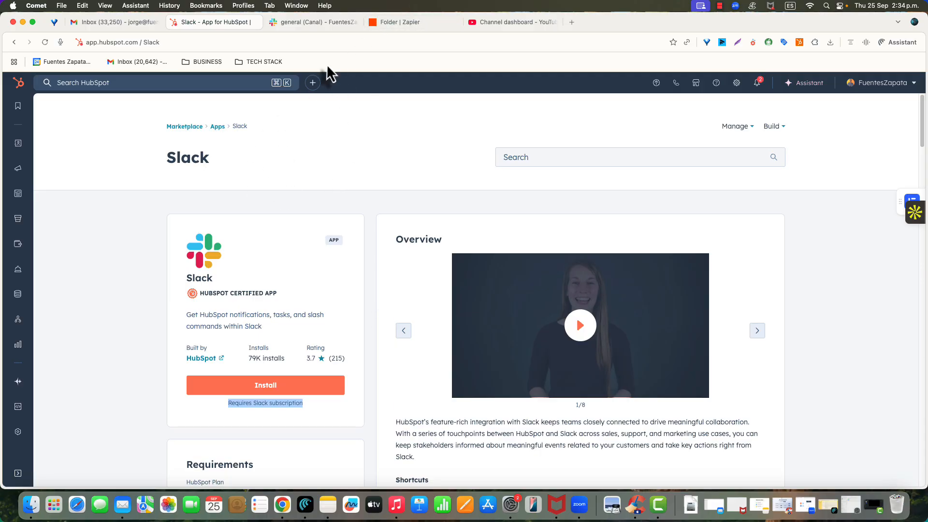
{"action": "left_click", "coordinate": [390, 27]}
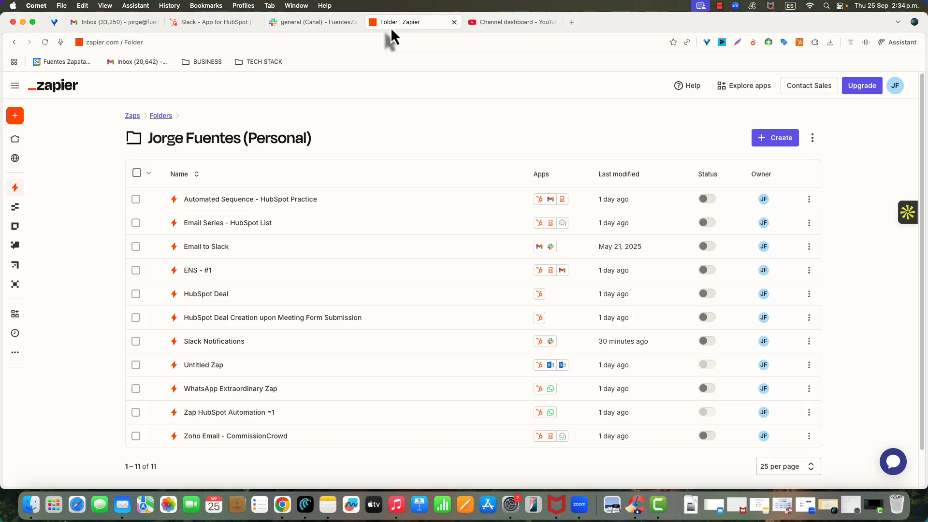
{"action": "left_click", "coordinate": [763, 145]}
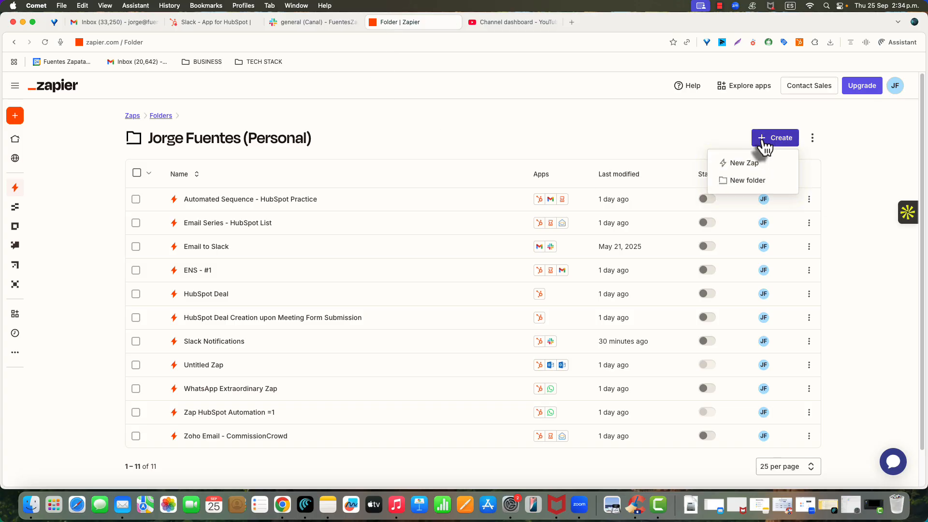
{"action": "left_click", "coordinate": [736, 164]}
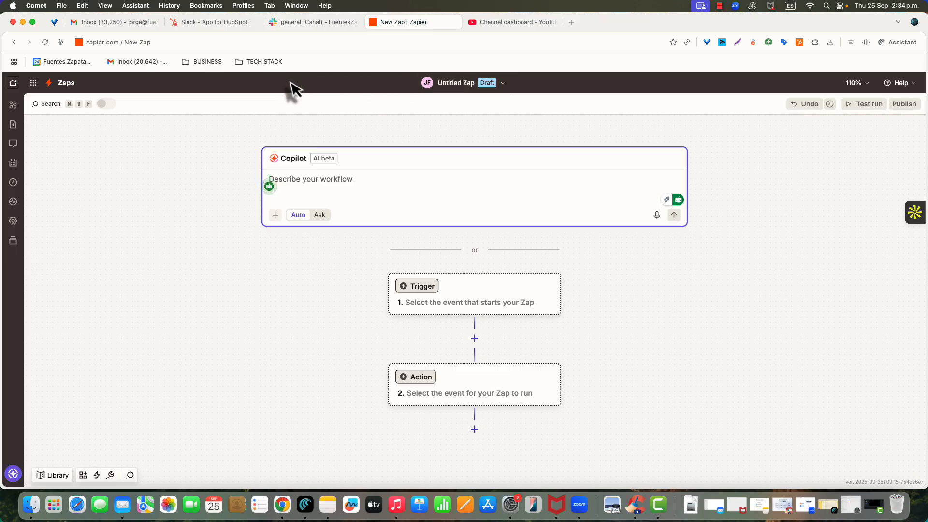
{"action": "left_click", "coordinate": [213, 27]}
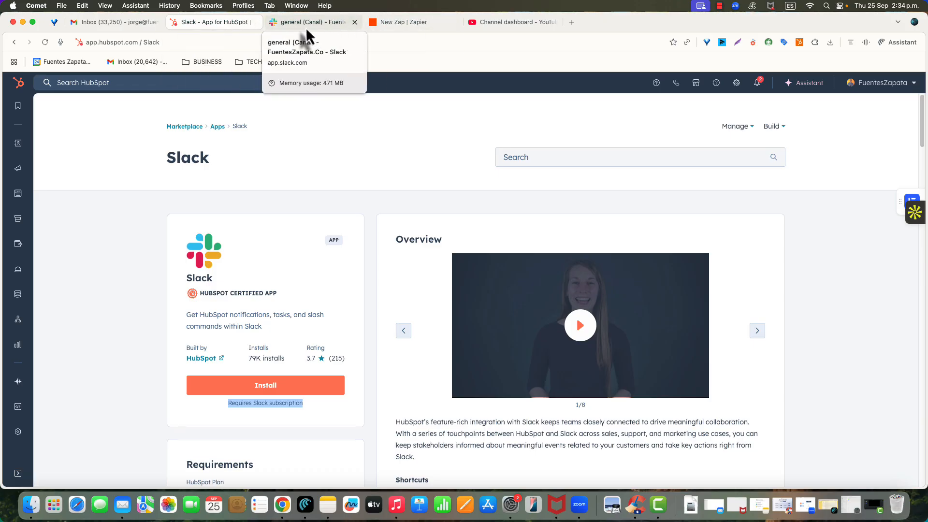
{"action": "left_click", "coordinate": [393, 24]}
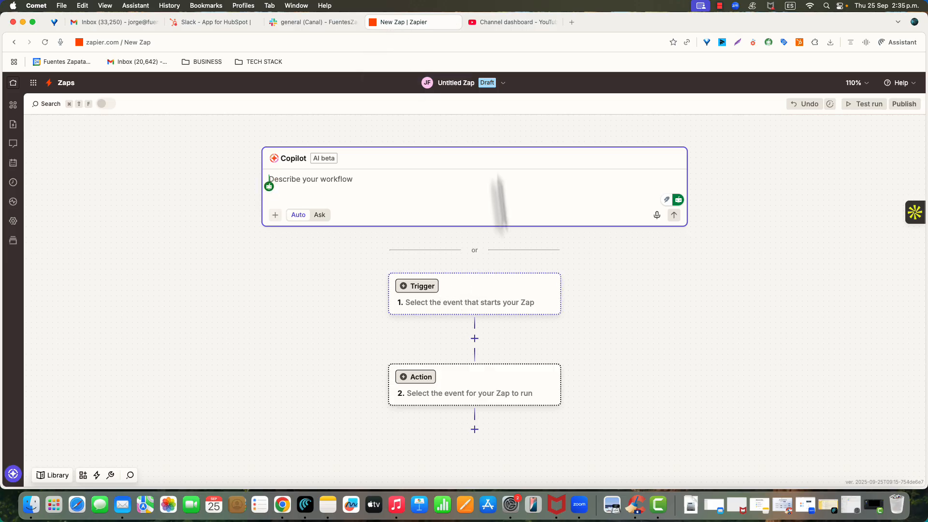
Rename the untitled Zap as "Slack Message to General Channel"
{"action": "left_click", "coordinate": [457, 84]}
{"action": "left_click", "coordinate": [446, 110]}
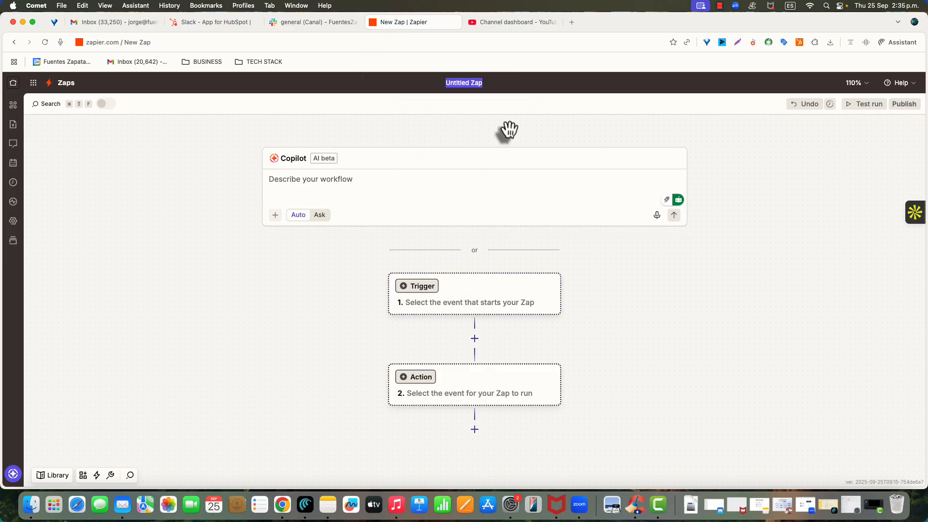
{"action": "type", "text": "Slack dM"}
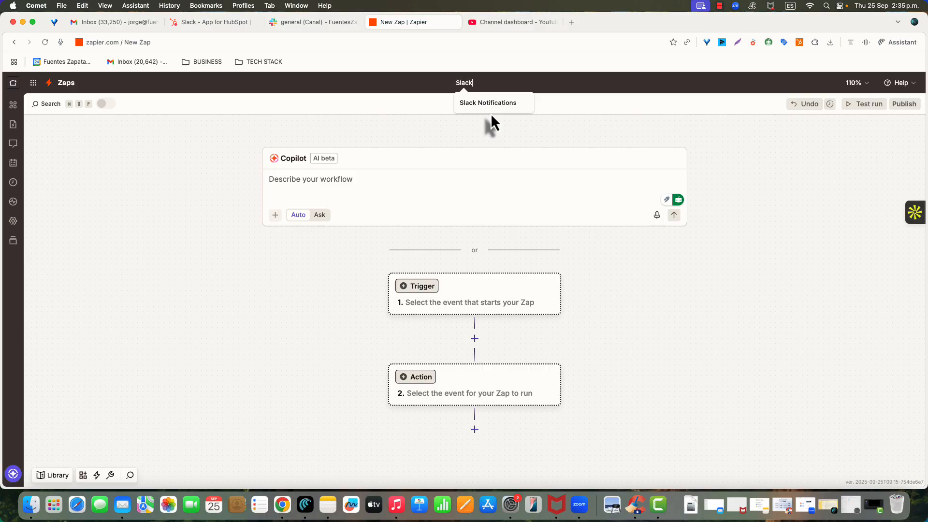
{"action": "key", "text": "BackSpace"}
{"action": "key", "text": "BackSpace"}
{"action": "key", "text": "BackSpace"}
{"action": "type", "text": "Message t"}
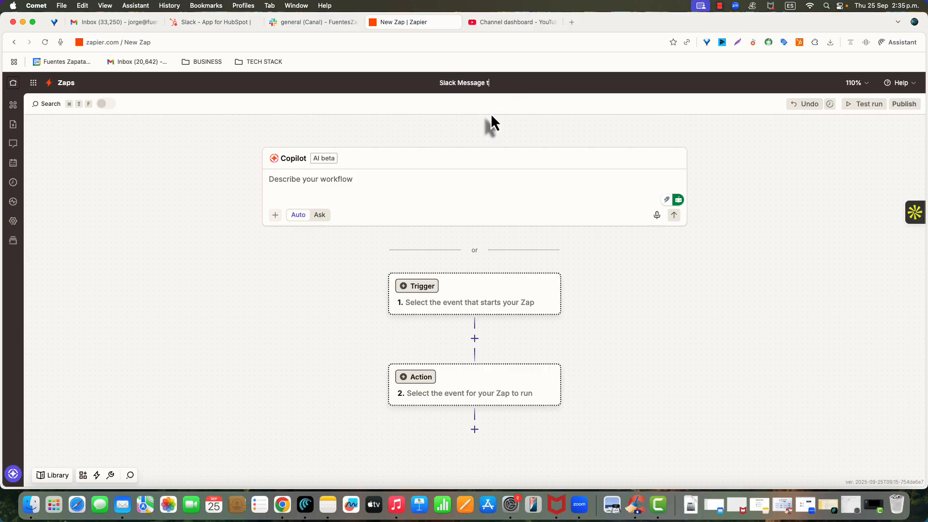
{"action": "type", "text": "Oo"}
{"action": "key", "text": "BackSpace"}
{"action": "key", "text": "BackSpace"}
{"action": "key", "text": "BackSpace"}
{"action": "type", "text": "o General channel"}
{"action": "left_click", "coordinate": [496, 86]}
{"action": "key", "text": "BackSpace"}
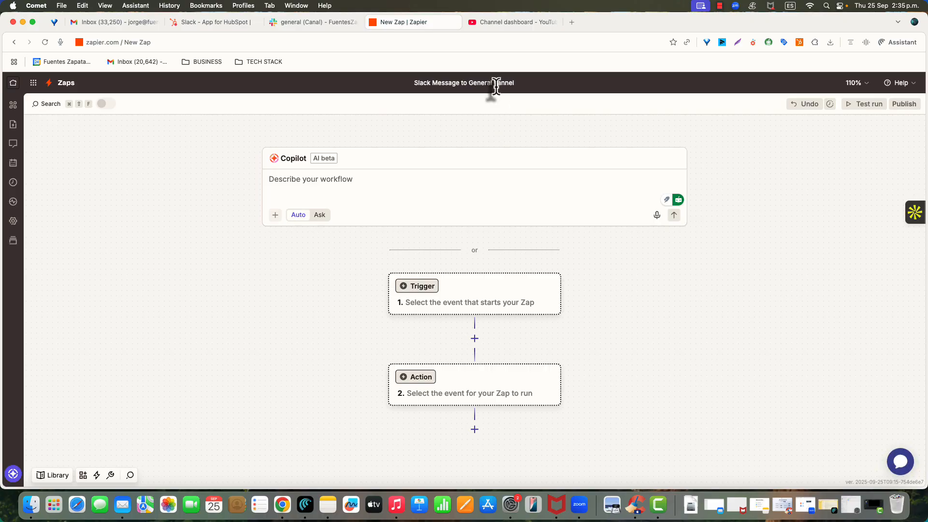
{"action": "type", "text": "C"}
{"action": "left_click", "coordinate": [534, 129]}
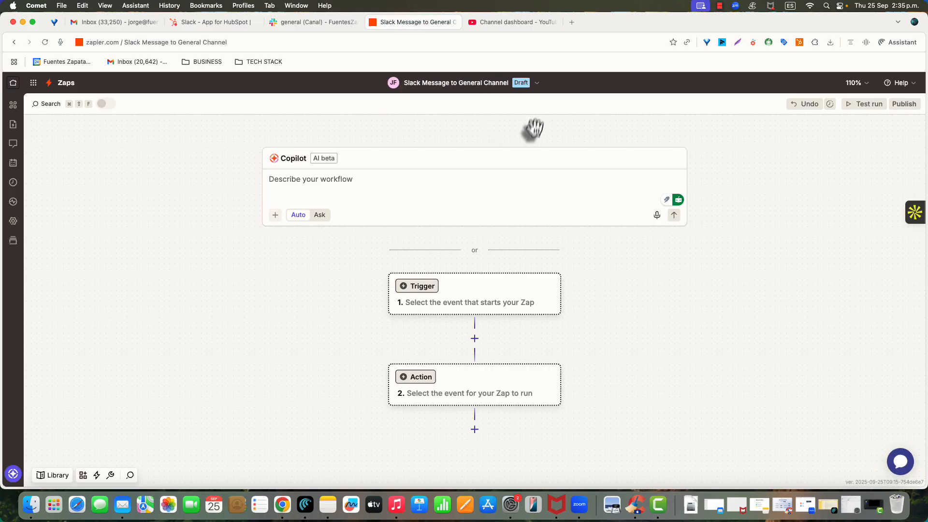
Set the Zap's trigger to HubSpot with the New Form Submission event
{"action": "left_click", "coordinate": [456, 313]}
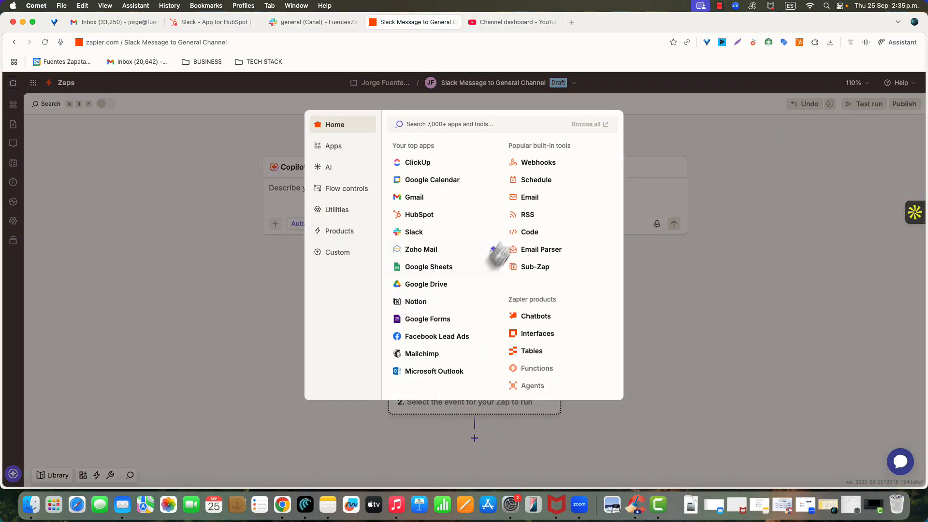
{"action": "left_click", "coordinate": [422, 215]}
{"action": "left_click", "coordinate": [788, 236]}
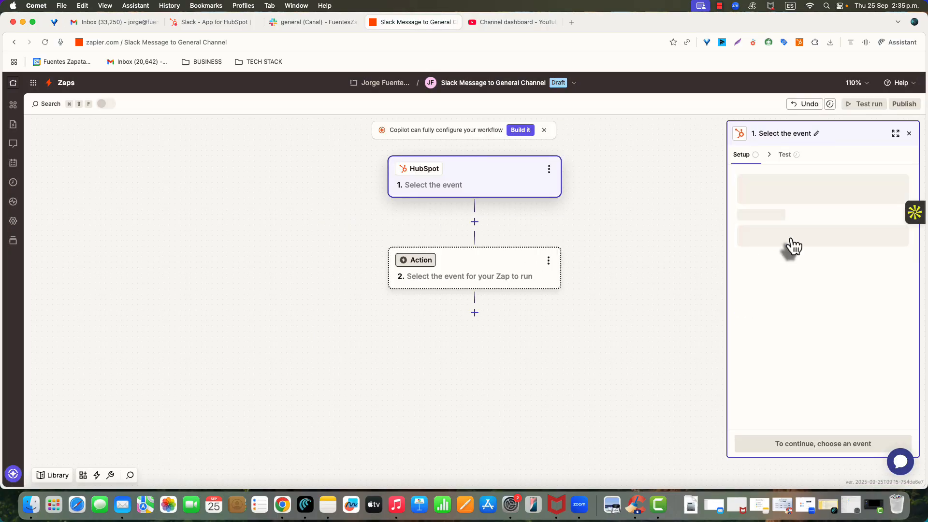
{"action": "type", "text": "form"}
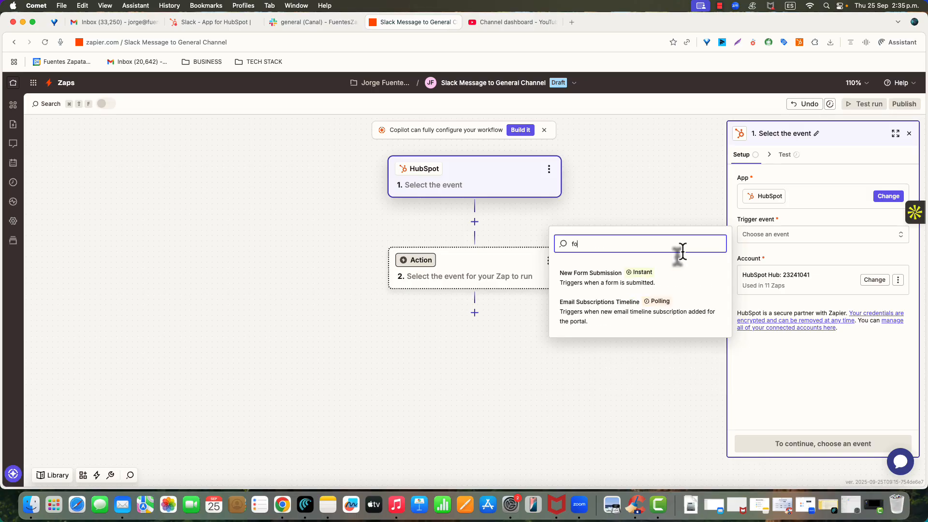
{"action": "left_click", "coordinate": [604, 284]}
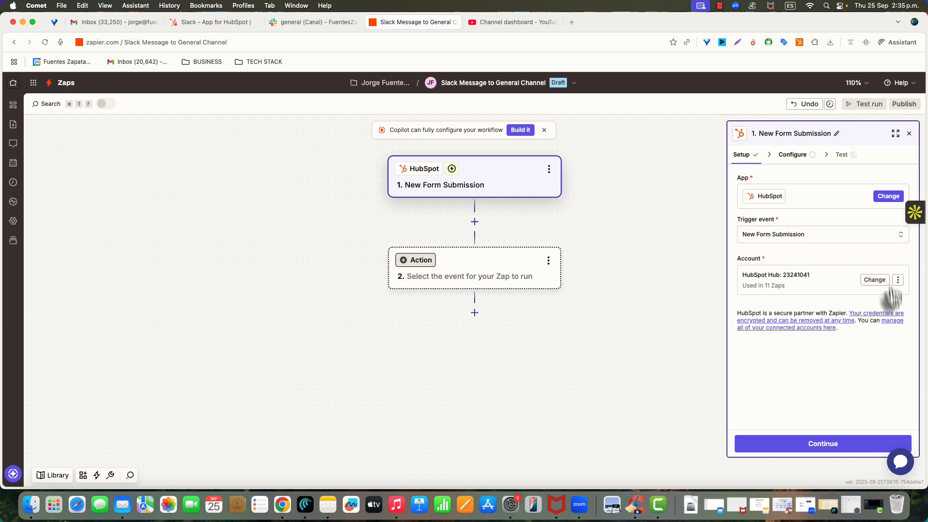
Check the HubSpot account choices, keep the connected account and continue to the trigger's configuration
{"action": "left_click", "coordinate": [802, 288]}
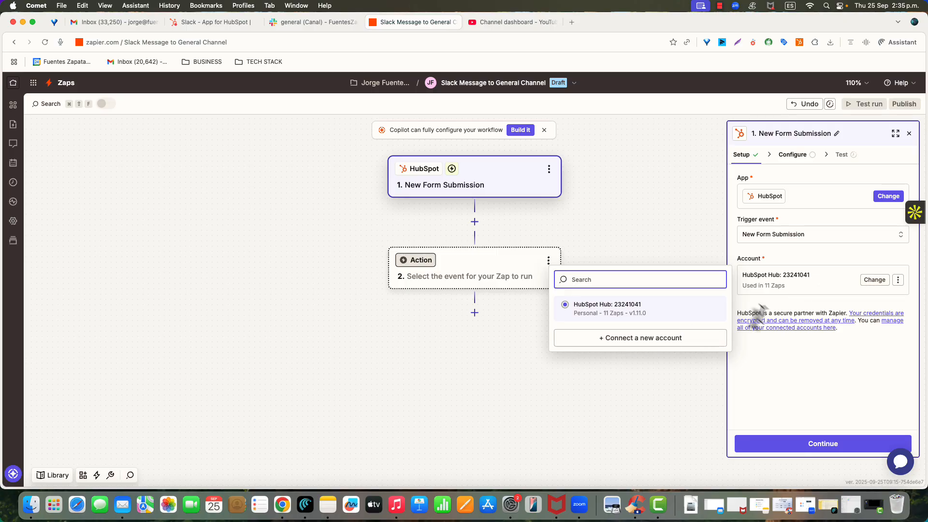
{"action": "left_click", "coordinate": [772, 306]}
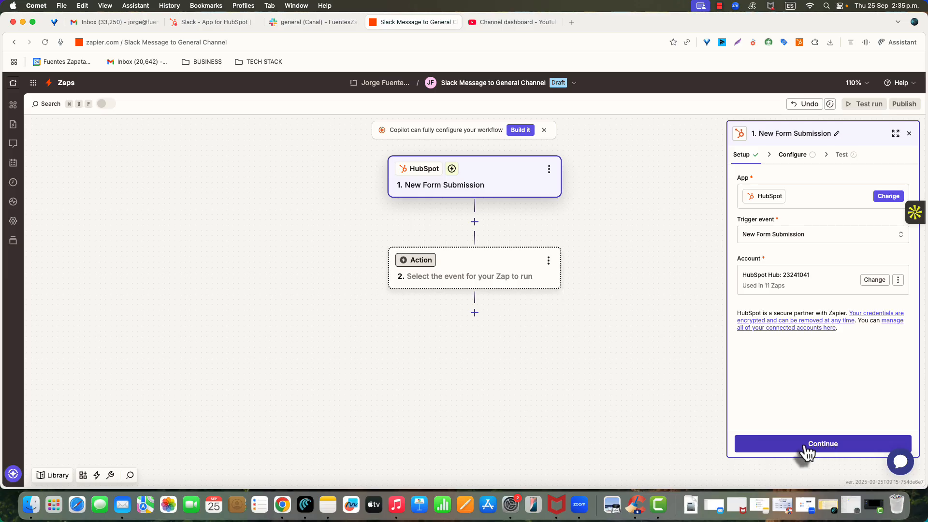
{"action": "left_click", "coordinate": [824, 446]}
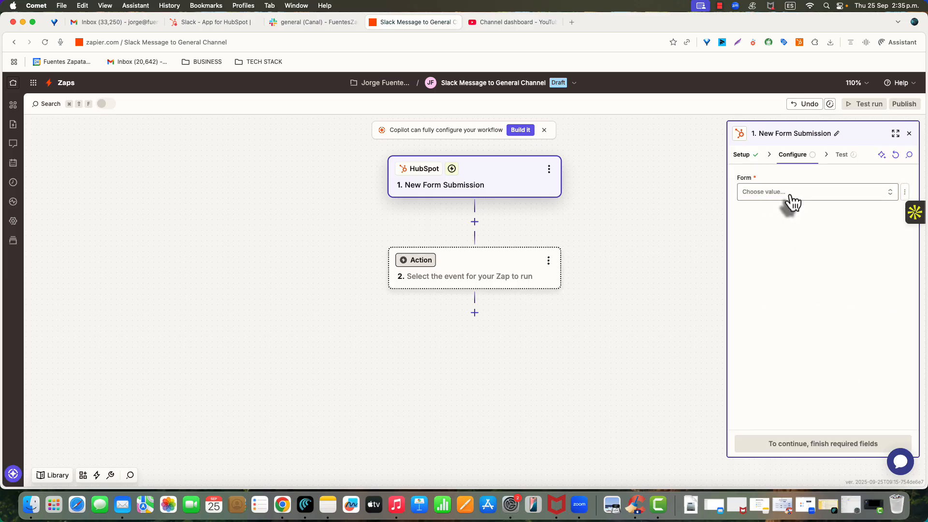
Search the forms for "mee", choose the Meetings Link form ending in 468 and continue to the trigger test
{"action": "left_click", "coordinate": [790, 196]}
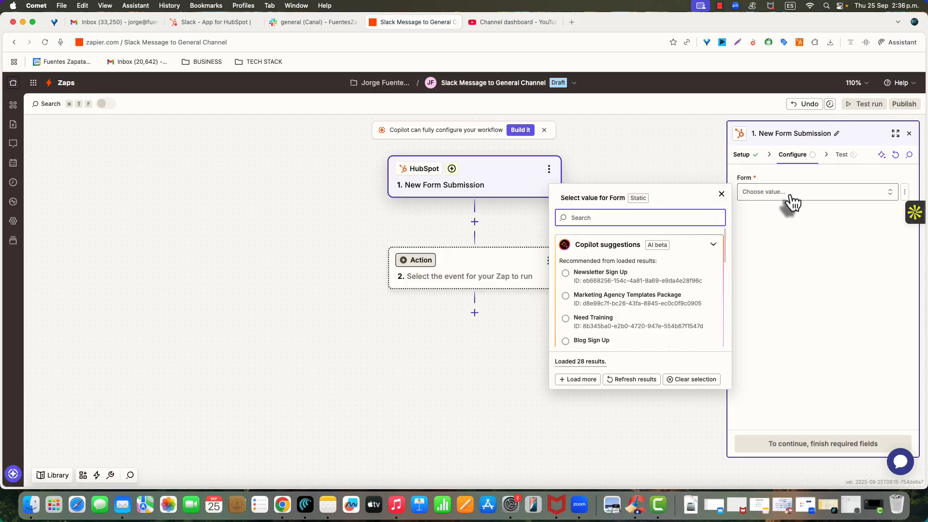
{"action": "type", "text": "me"}
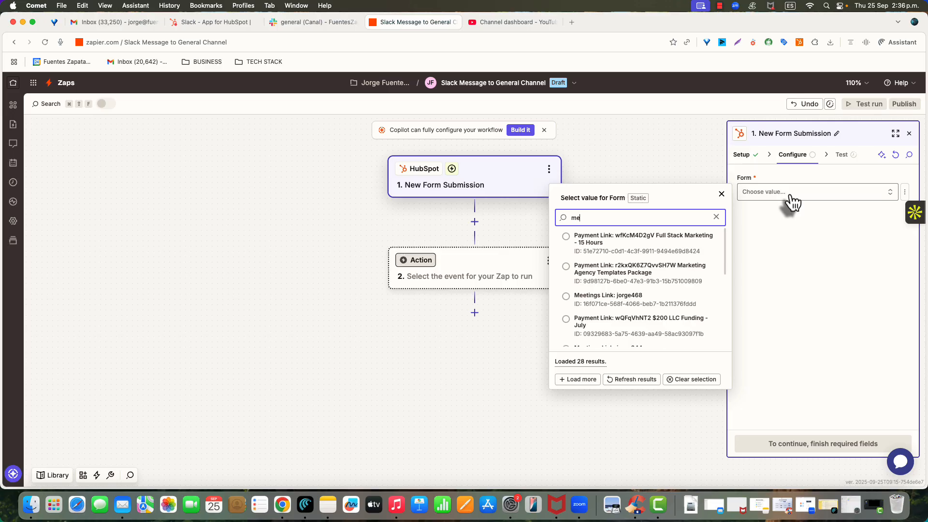
{"action": "type", "text": "e"}
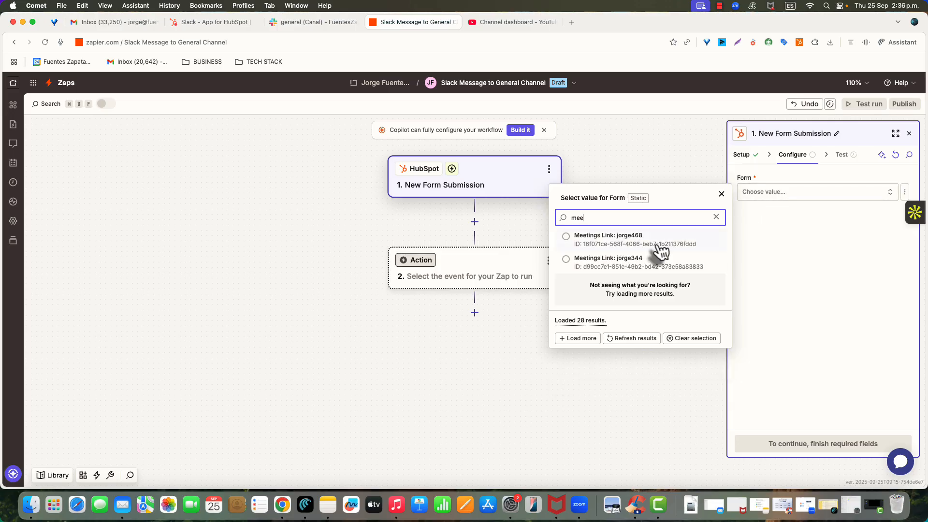
{"action": "left_click", "coordinate": [622, 240]}
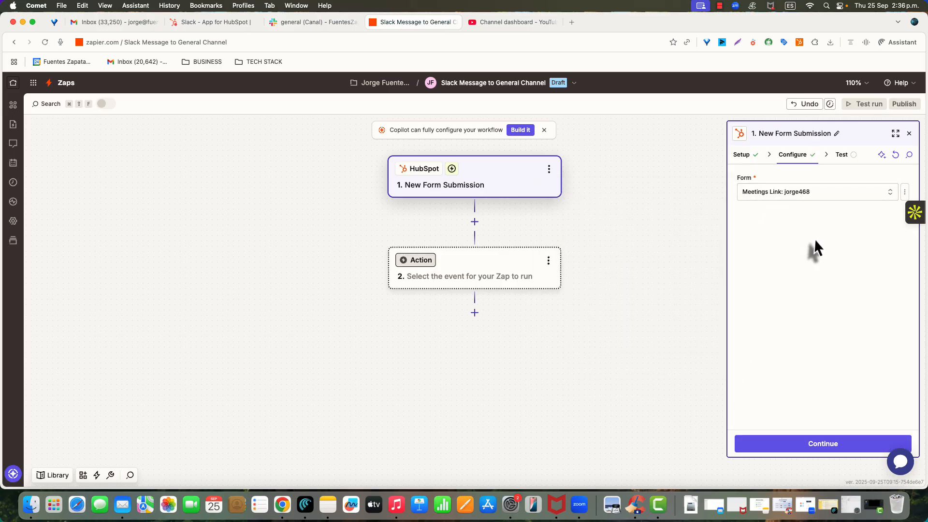
{"action": "left_click", "coordinate": [818, 442]}
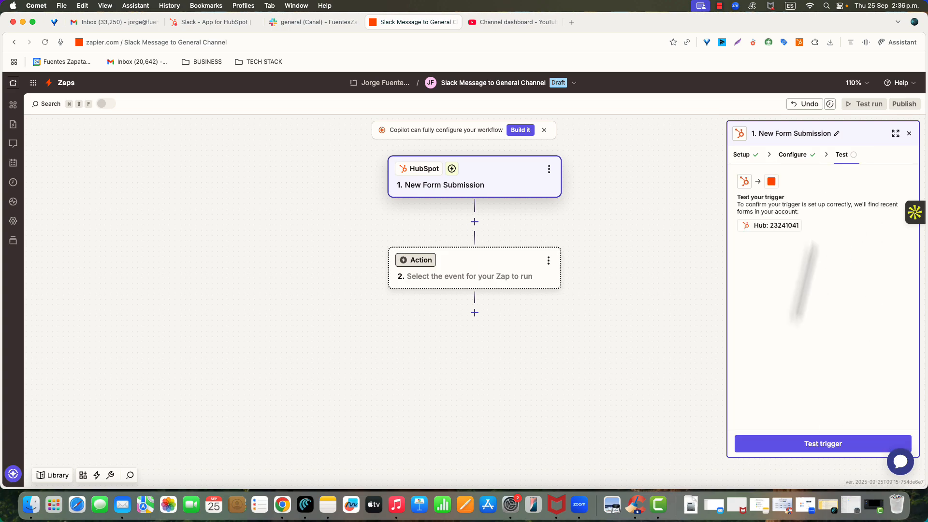
Test the HubSpot trigger and continue with the Form A record
{"action": "left_click", "coordinate": [819, 448]}
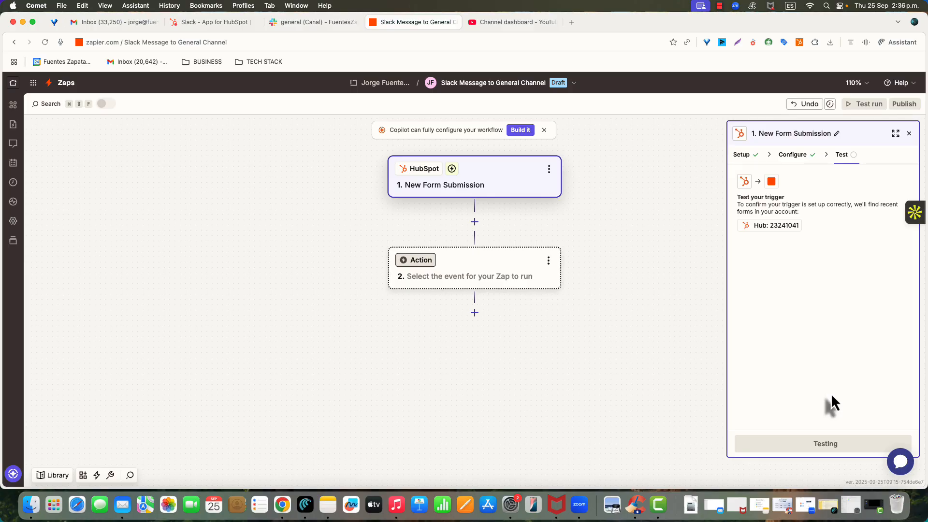
{"action": "mouse_move", "coordinate": [816, 279]}
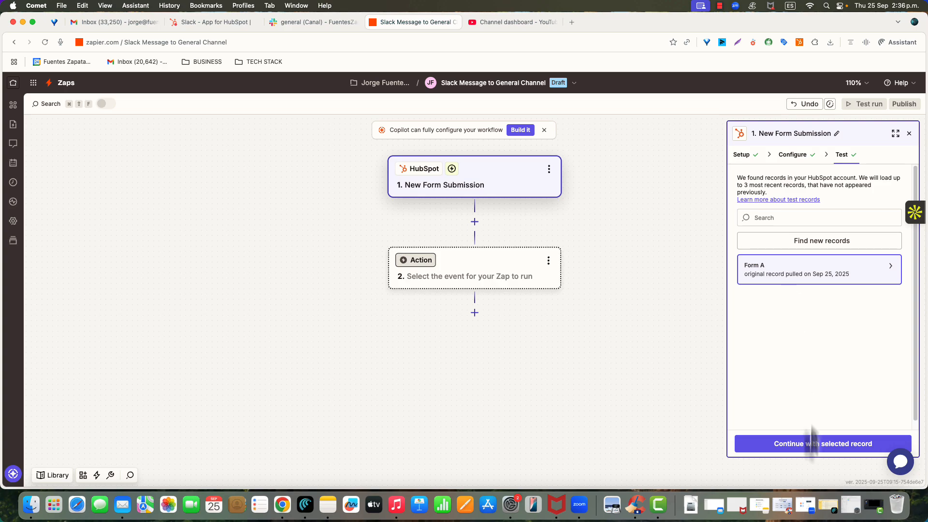
{"action": "scroll", "coordinate": [802, 411], "scroll_direction": "down", "scroll_amount": 1}
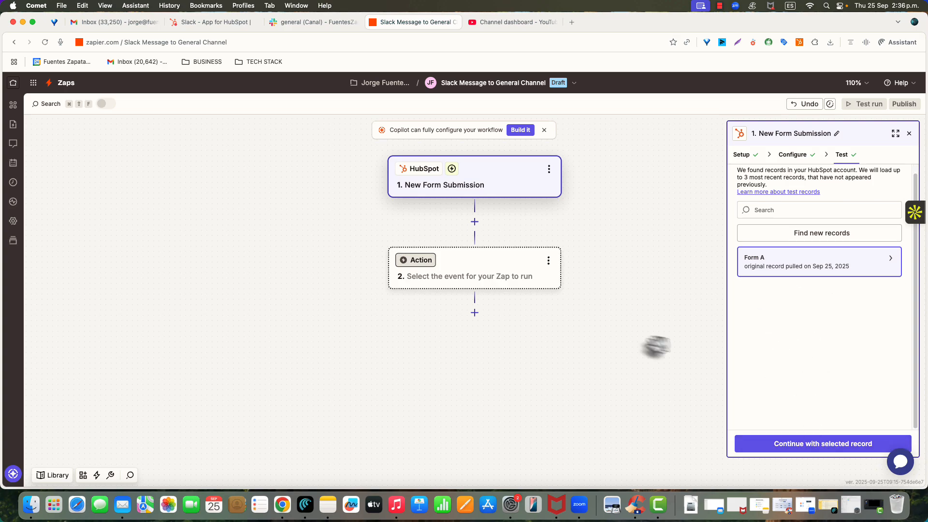
{"action": "left_click", "coordinate": [809, 450]}
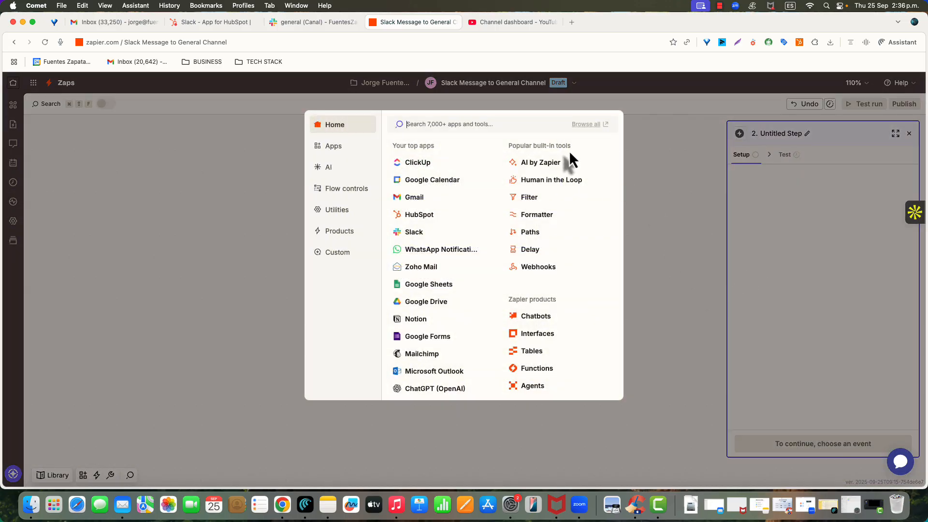
Set the Zap's action to Slack with the Send Channel Message event
{"action": "left_click", "coordinate": [414, 234]}
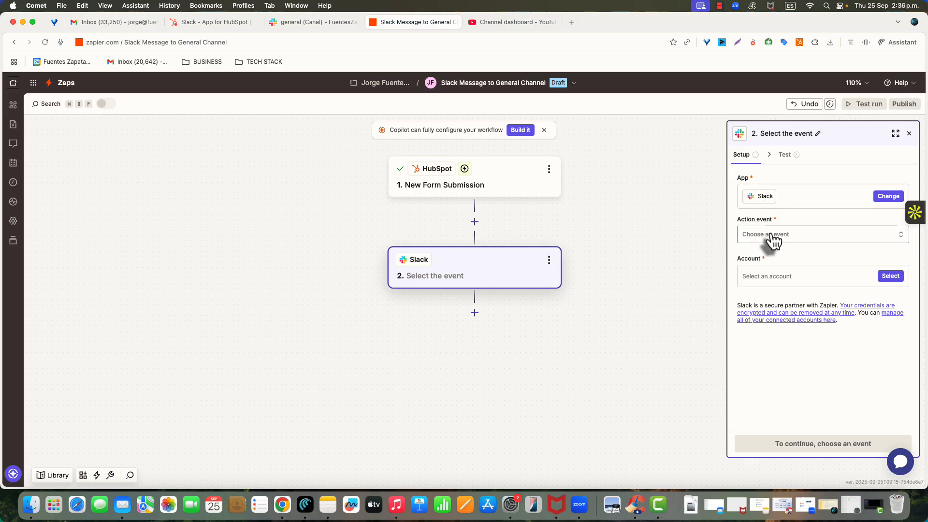
{"action": "left_click", "coordinate": [771, 237]}
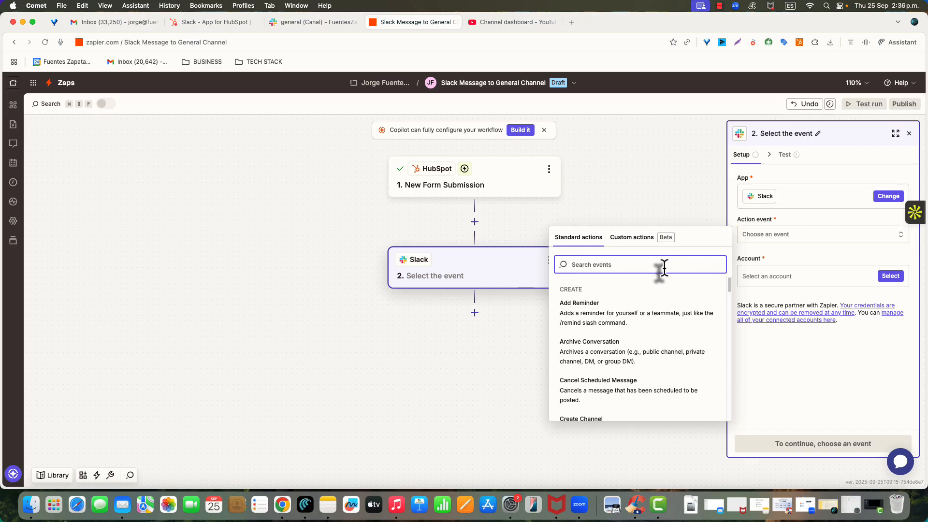
{"action": "type", "text": "message"}
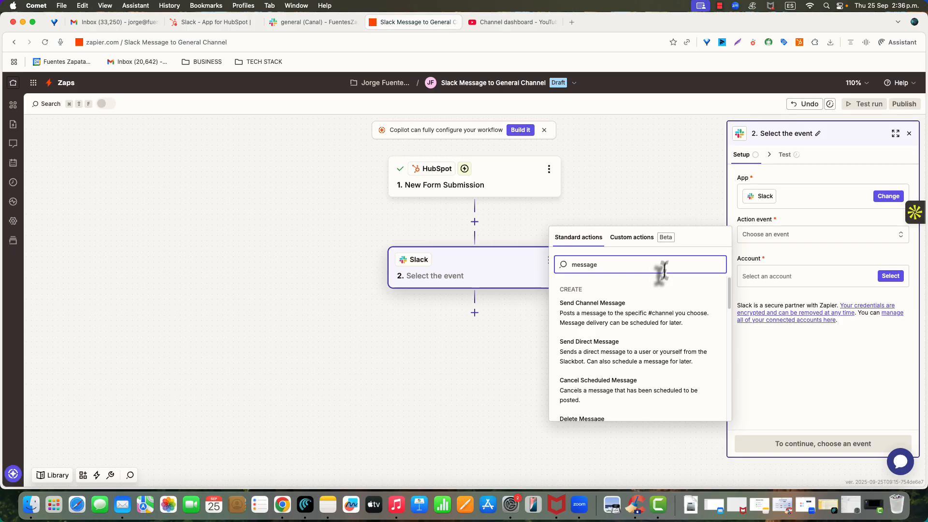
{"action": "left_click", "coordinate": [617, 323]}
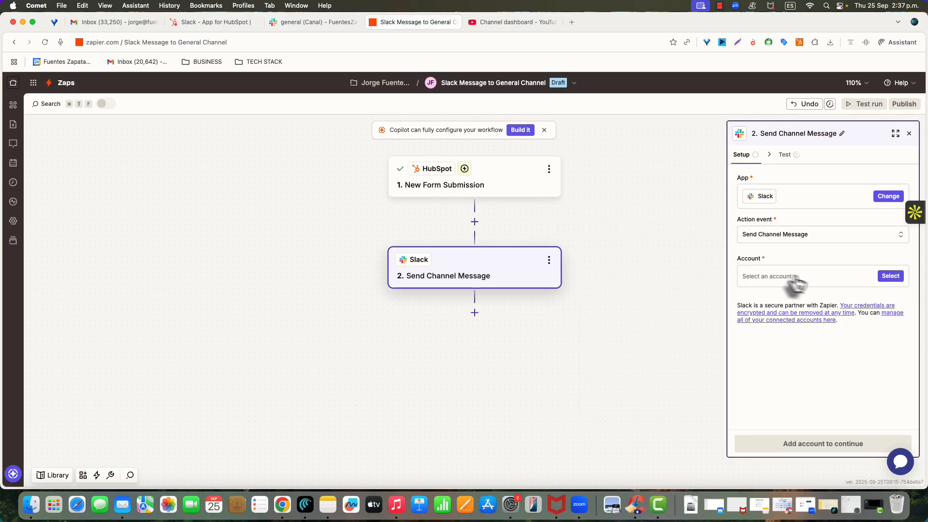
Select the existing FuentesZapata.Co Slack account for the action and continue to its configuration
{"action": "left_click", "coordinate": [889, 277]}
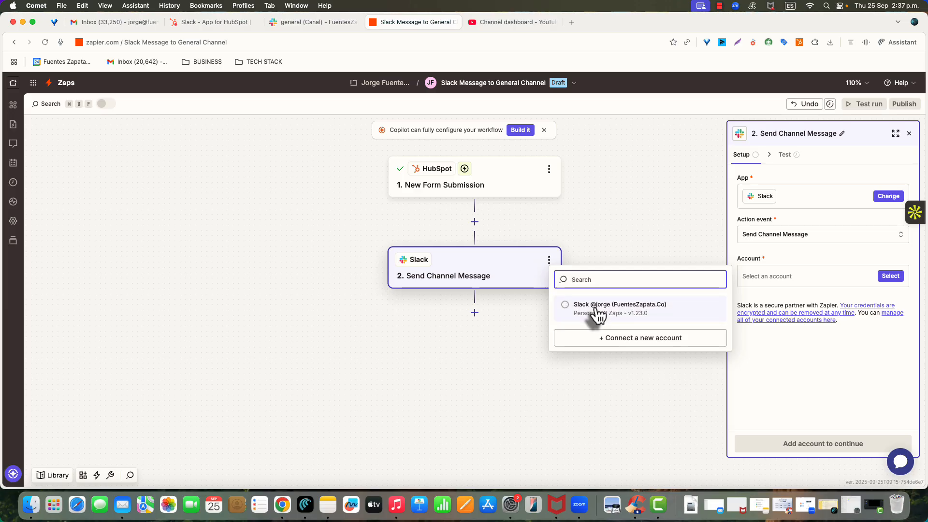
{"action": "left_click", "coordinate": [566, 308]}
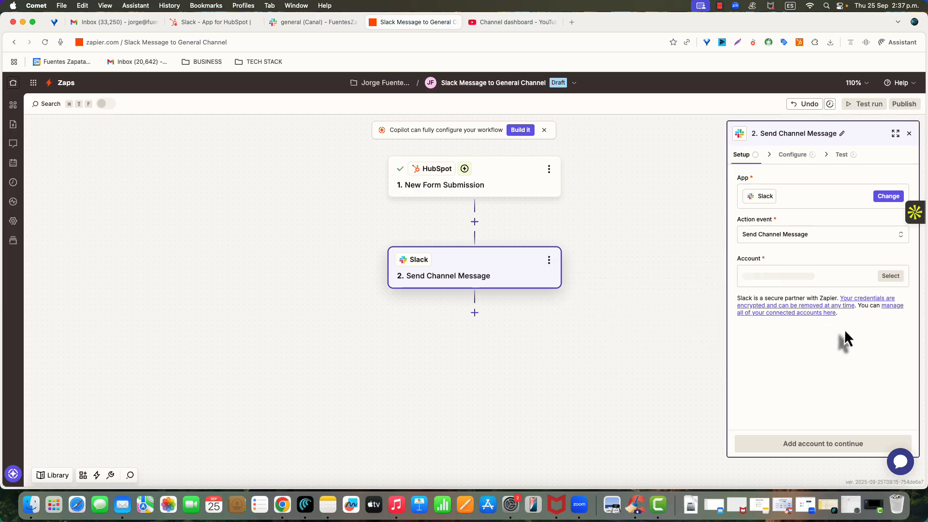
{"action": "left_click", "coordinate": [819, 450]}
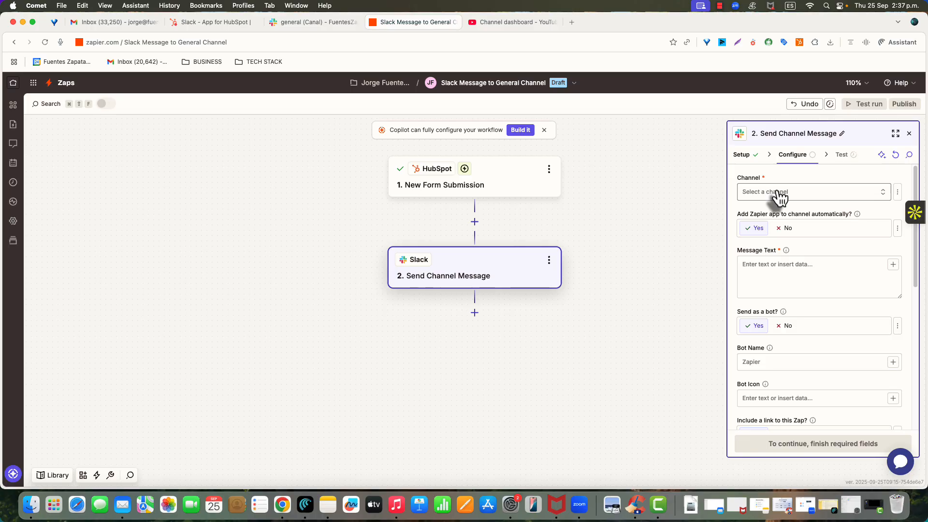
Set the Slack message's channel to general and the bot name to Meeting Assistant
{"action": "left_click", "coordinate": [780, 194]}
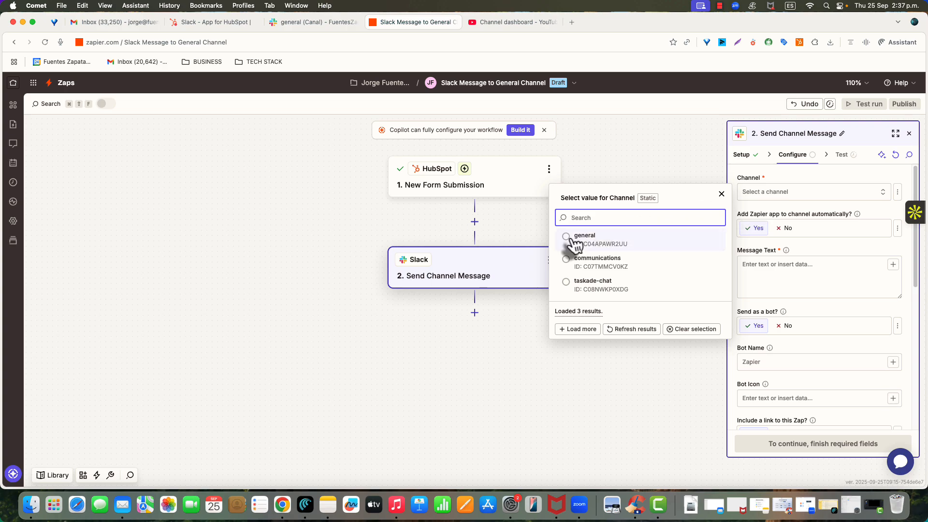
{"action": "left_click", "coordinate": [568, 239]}
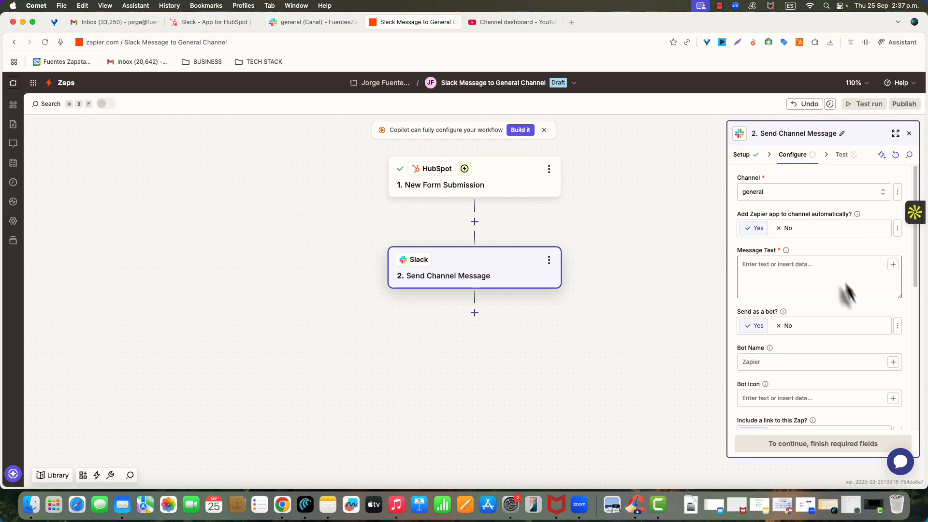
{"action": "scroll", "coordinate": [792, 276], "scroll_direction": "down", "scroll_amount": 2}
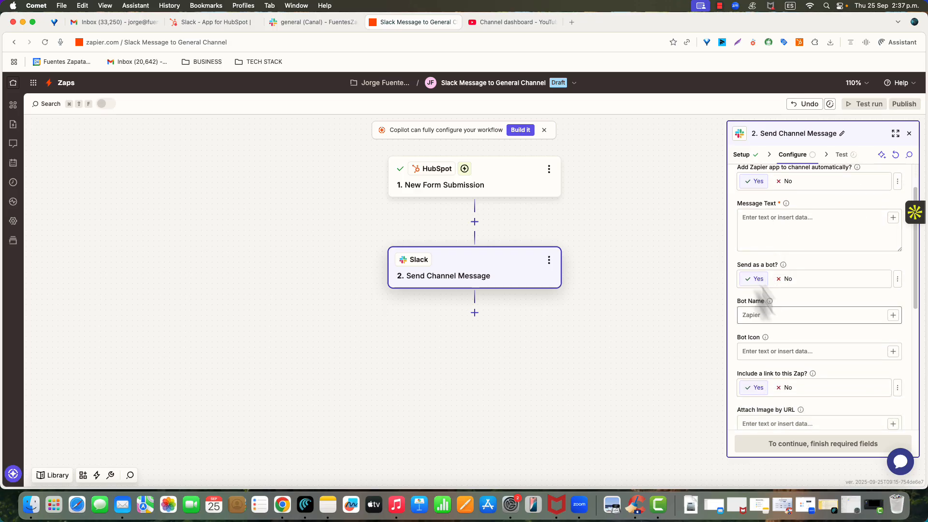
{"action": "left_click", "coordinate": [754, 315]}
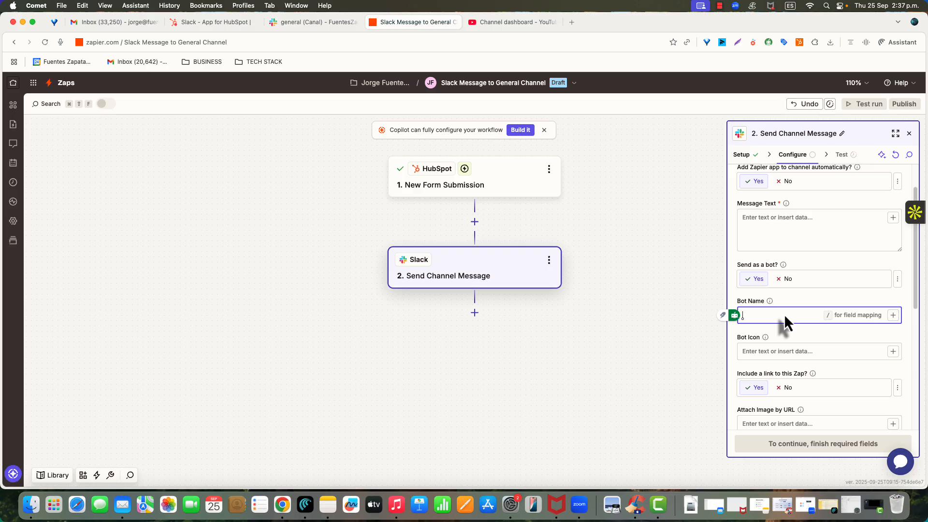
{"action": "type", "text": "Meeting A"}
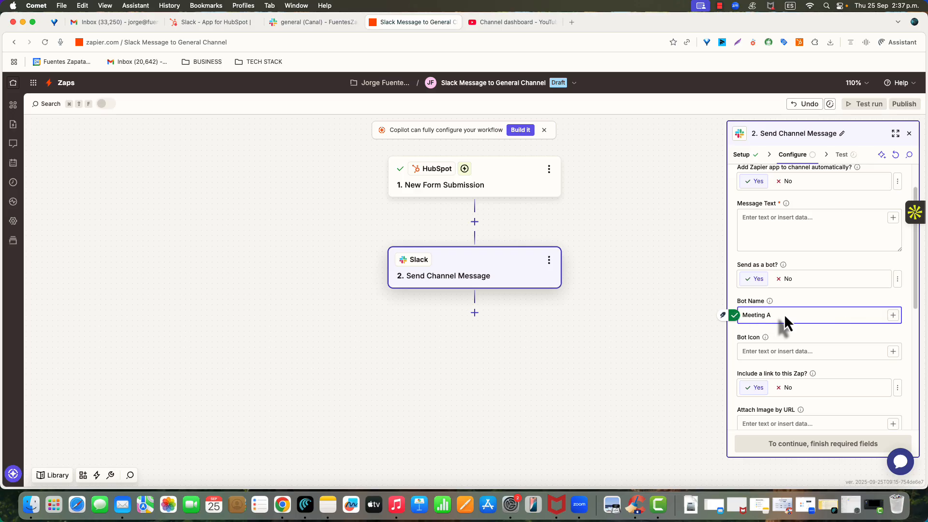
{"action": "type", "text": "ssistant"}
{"action": "left_click", "coordinate": [798, 340]}
Set the Slack action's "Send Channel Message?" option to Yes
{"action": "scroll", "coordinate": [795, 352], "scroll_direction": "down", "scroll_amount": 3}
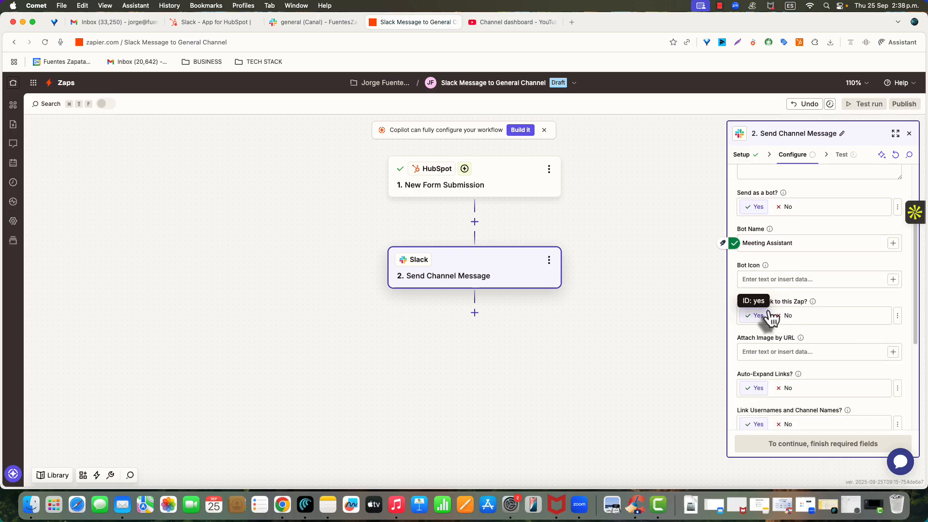
{"action": "scroll", "coordinate": [780, 329], "scroll_direction": "down", "scroll_amount": 3}
{"action": "scroll", "coordinate": [780, 336], "scroll_direction": "down", "scroll_amount": 5}
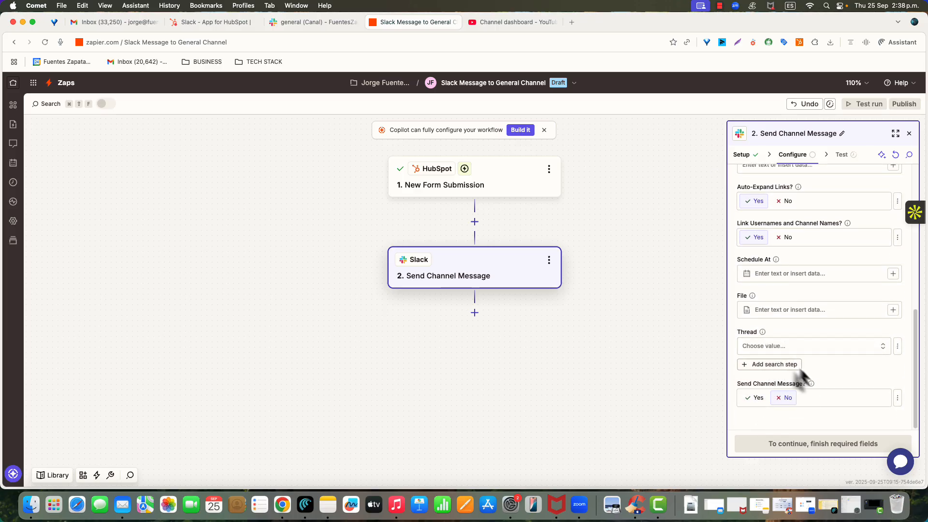
{"action": "left_click", "coordinate": [809, 383]}
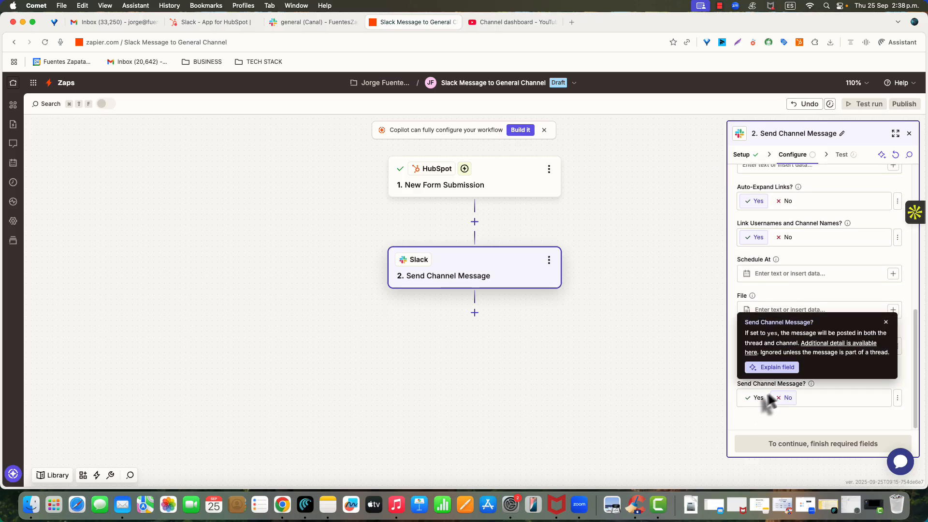
{"action": "left_click", "coordinate": [758, 398]}
Enter "Someone just scheduled a meeting!" as the first line of the message text
{"action": "scroll", "coordinate": [847, 263], "scroll_direction": "up", "scroll_amount": 10}
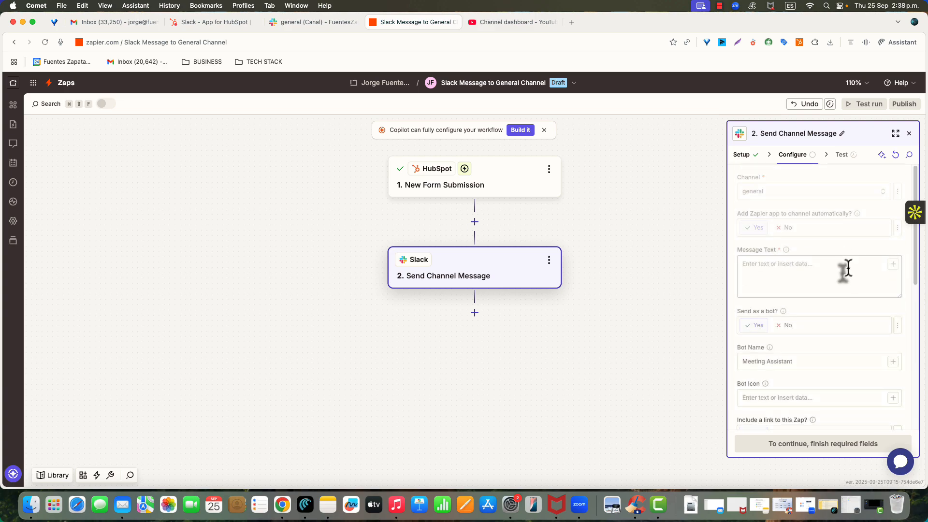
{"action": "left_click", "coordinate": [801, 269]}
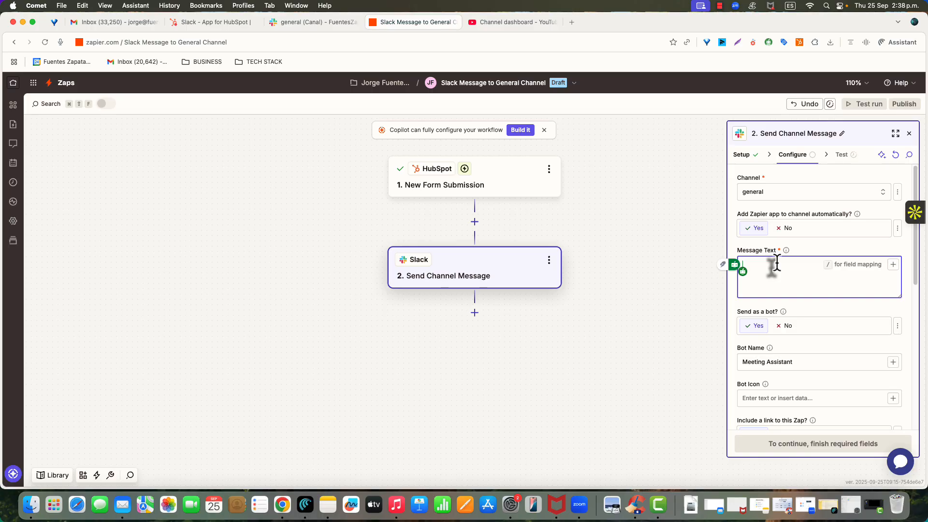
{"action": "type", "text": "Someone just"}
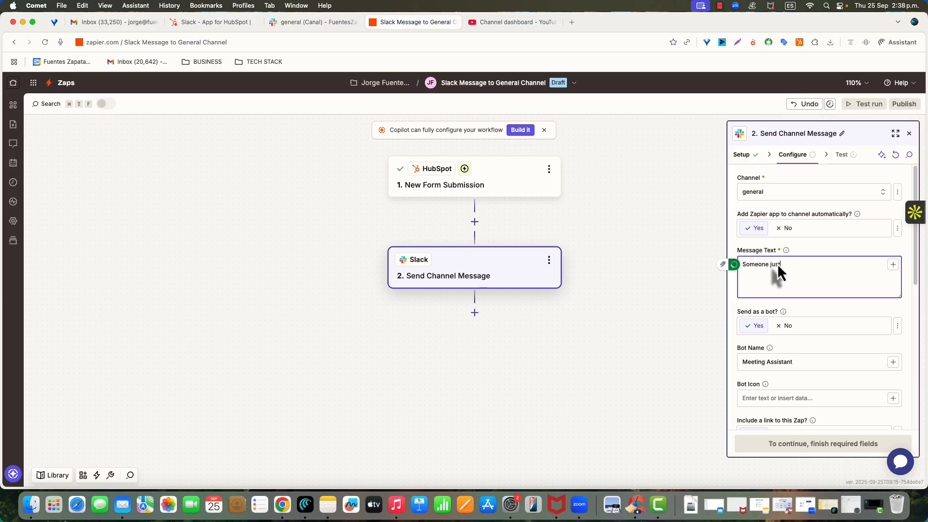
{"action": "type", "text": " scheduled a meting"}
{"action": "key", "text": "Left"}
{"action": "key", "text": "Left"}
{"action": "key", "text": "Left"}
{"action": "key", "text": "Left"}
{"action": "type", "text": "e"}
{"action": "key", "text": "Right"}
{"action": "key", "text": "Right"}
{"action": "key", "text": "Right"}
{"action": "type", "text": "!"}
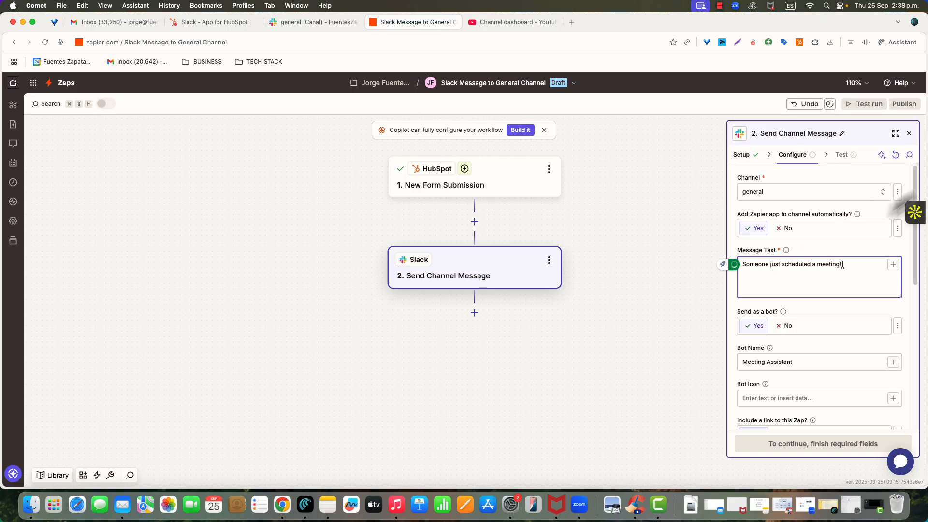
Insert a calendar emoji at the end of the message's first line
{"action": "right_click", "coordinate": [853, 263]}
{"action": "left_click", "coordinate": [795, 269]}
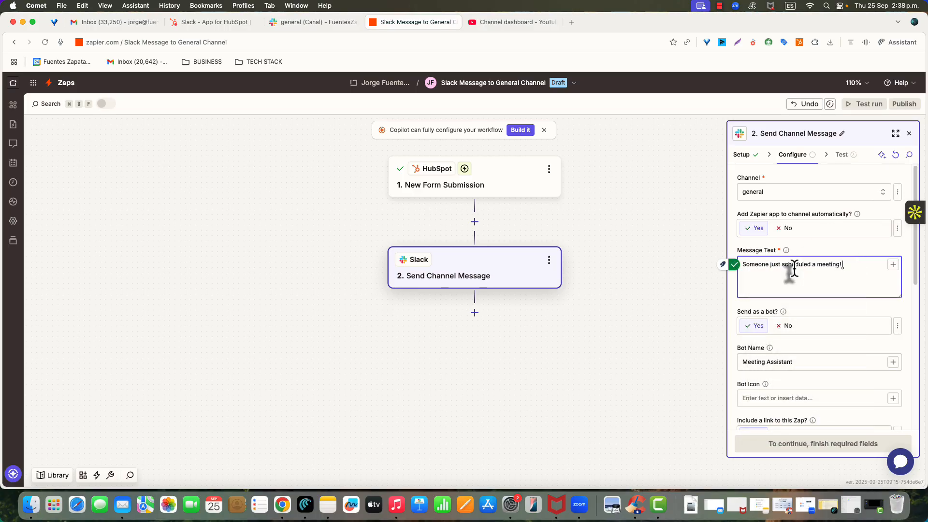
{"action": "type", "text": "cal"}
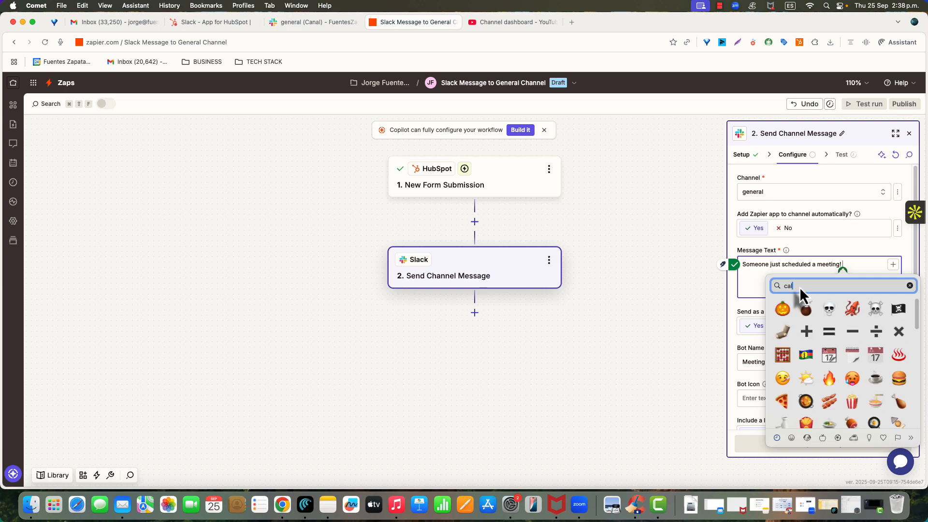
{"action": "left_click", "coordinate": [872, 355]}
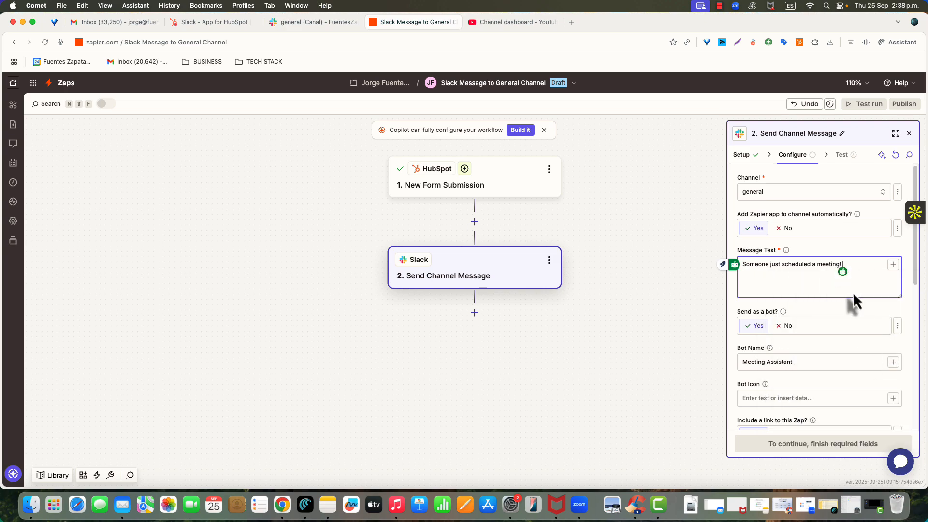
Add a second line to the message text reading "Here are the details:"
{"action": "key", "text": "Return"}
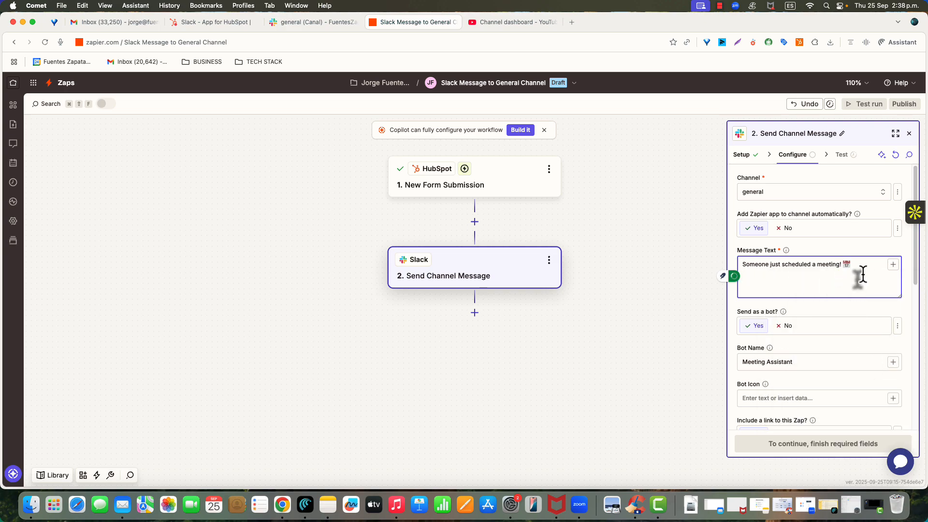
{"action": "type", "text": "Here are the details:"}
{"action": "key", "text": "Return"}
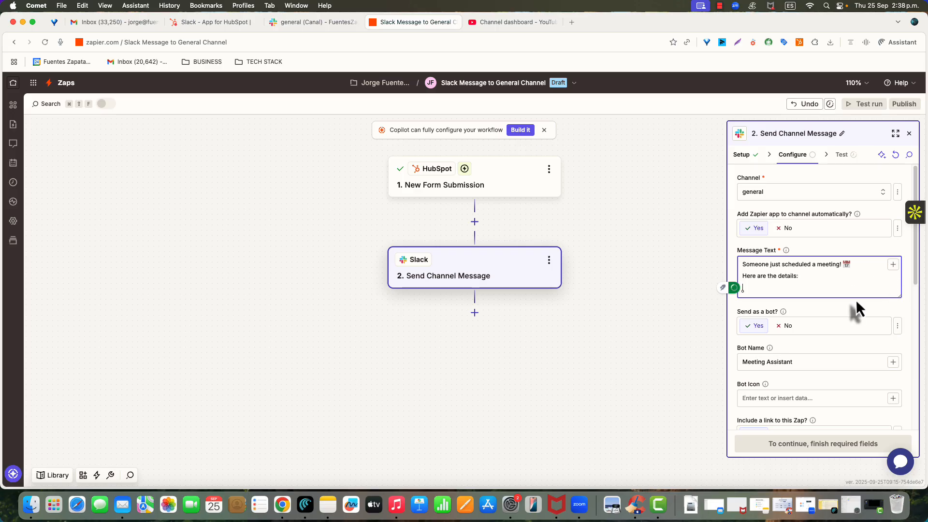
Add the labels "First name:", "Last name:", "Email:" and "Message:" on separate lines below the details heading
{"action": "type", "text": "First name:"}
{"action": "key", "text": "Return"}
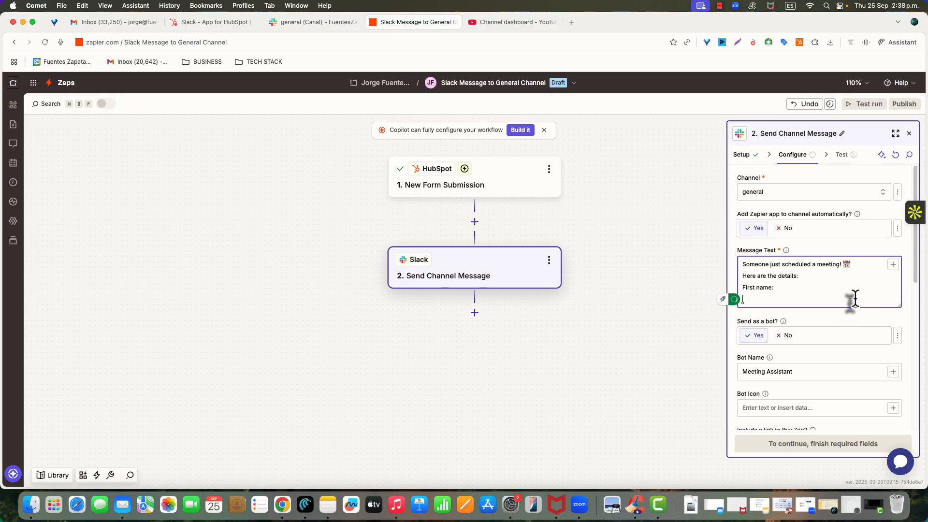
{"action": "type", "text": "Last name:"}
{"action": "key", "text": "Return"}
{"action": "type", "text": "Emai"}
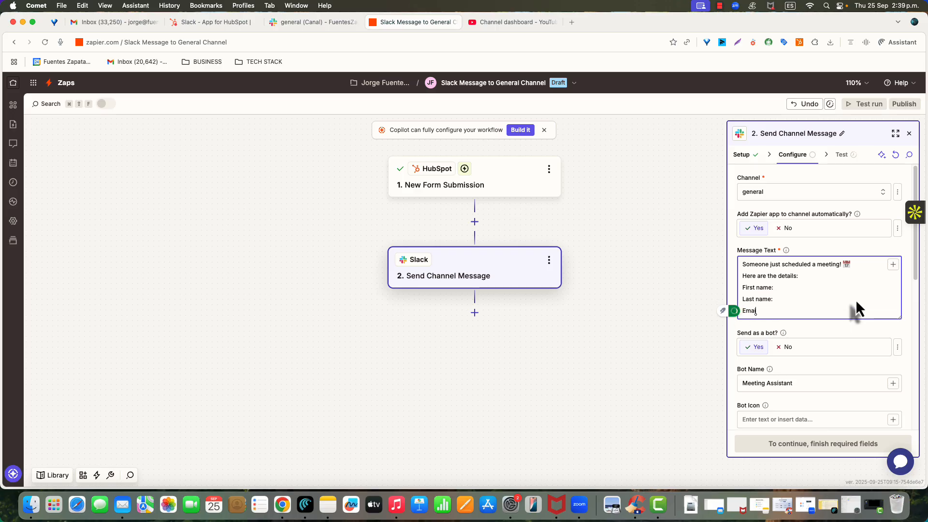
{"action": "type", "text": "l:"}
{"action": "key", "text": "Return"}
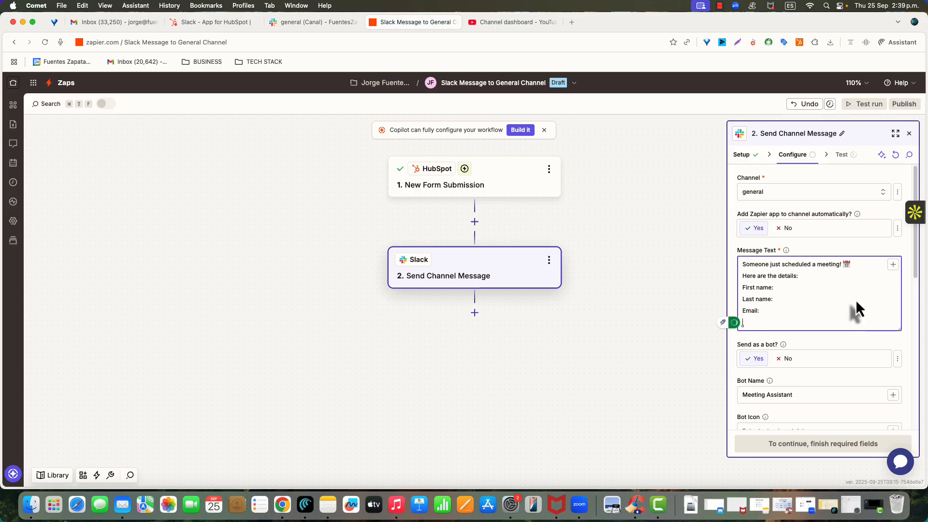
{"action": "type", "text": "Message:"}
Insert the HubSpot First Name, Last Name, Email and Message fields after their matching labels in the message text
{"action": "left_click", "coordinate": [893, 265]}
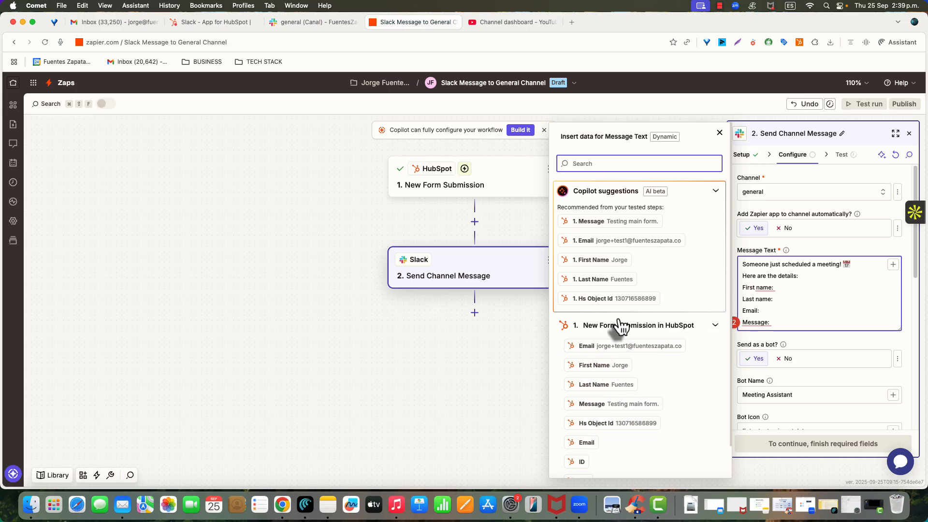
{"action": "left_click", "coordinate": [588, 368]}
{"action": "left_click", "coordinate": [779, 300]}
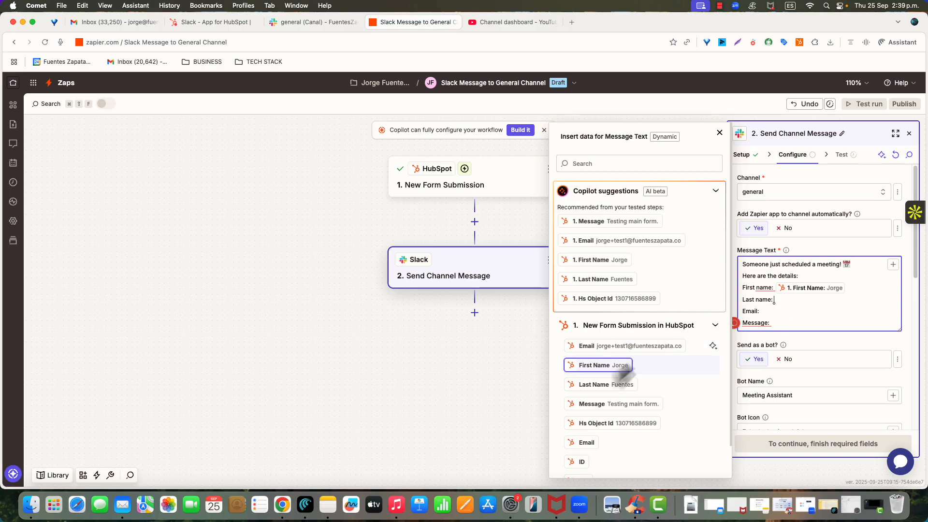
{"action": "left_click", "coordinate": [601, 385]}
{"action": "left_click", "coordinate": [772, 312]}
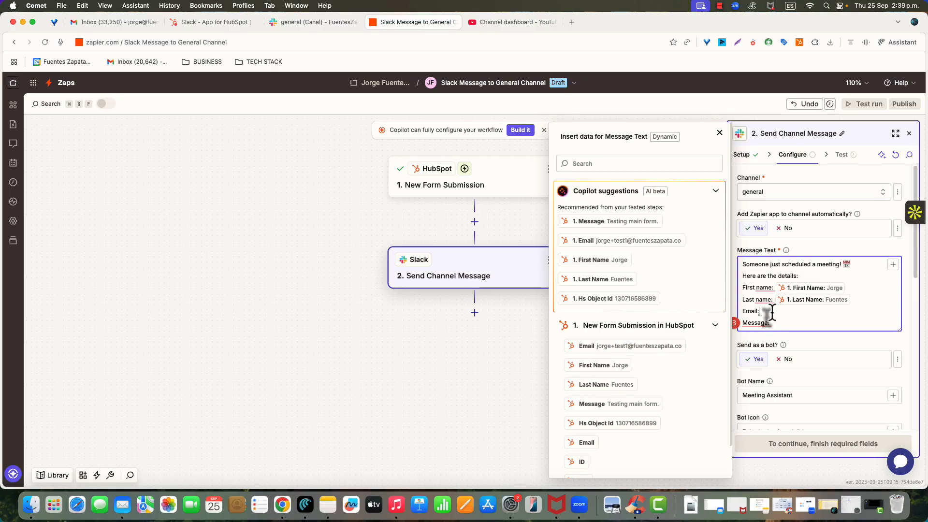
{"action": "left_click", "coordinate": [616, 349]}
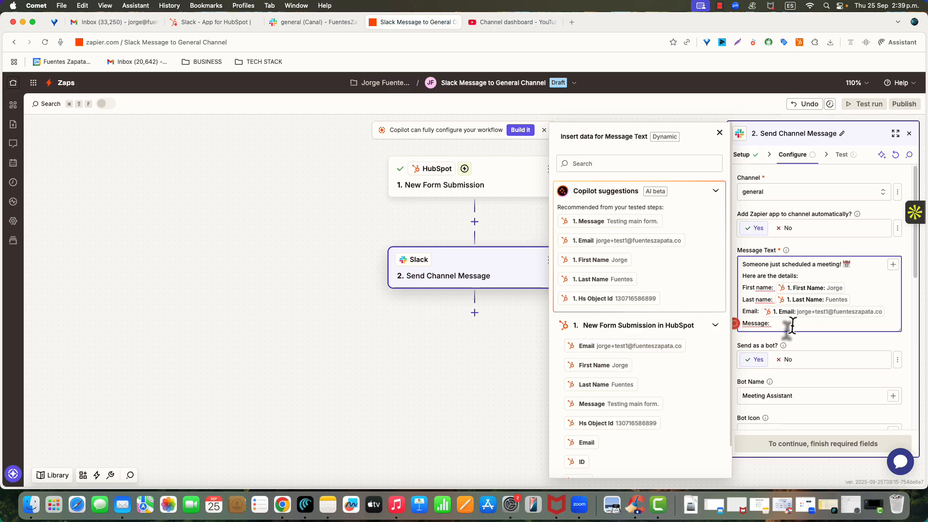
{"action": "left_click", "coordinate": [621, 404]}
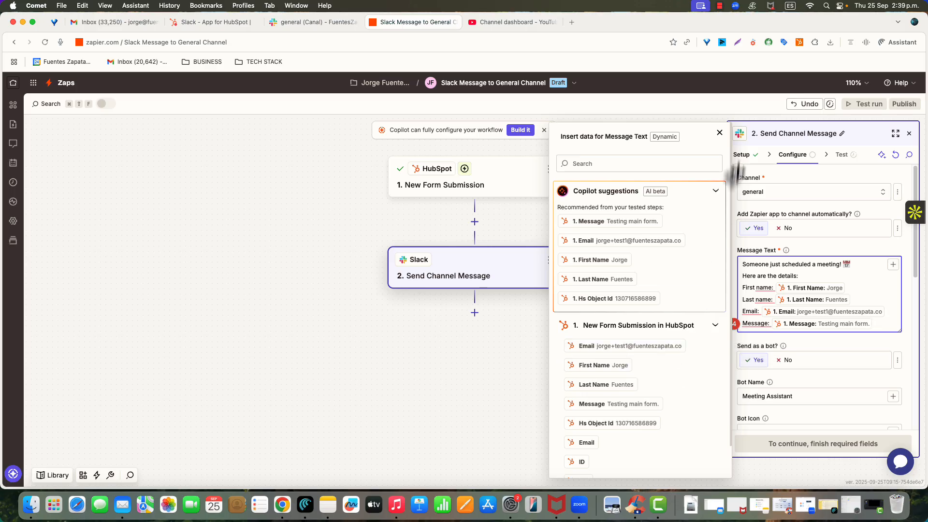
{"action": "left_click", "coordinate": [719, 136]}
Continue to the Slack action's test, review the data to send and run the test
{"action": "scroll", "coordinate": [821, 327], "scroll_direction": "down", "scroll_amount": 10}
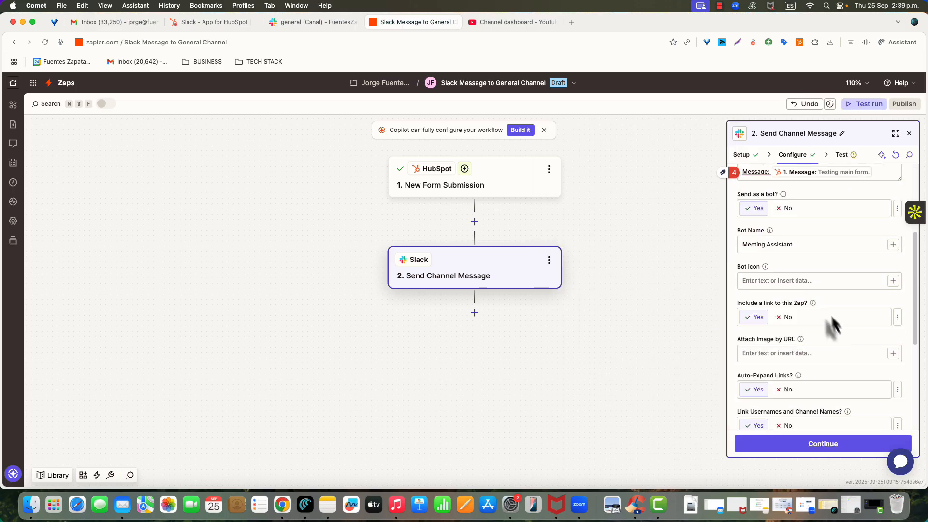
{"action": "scroll", "coordinate": [814, 292], "scroll_direction": "up", "scroll_amount": 10}
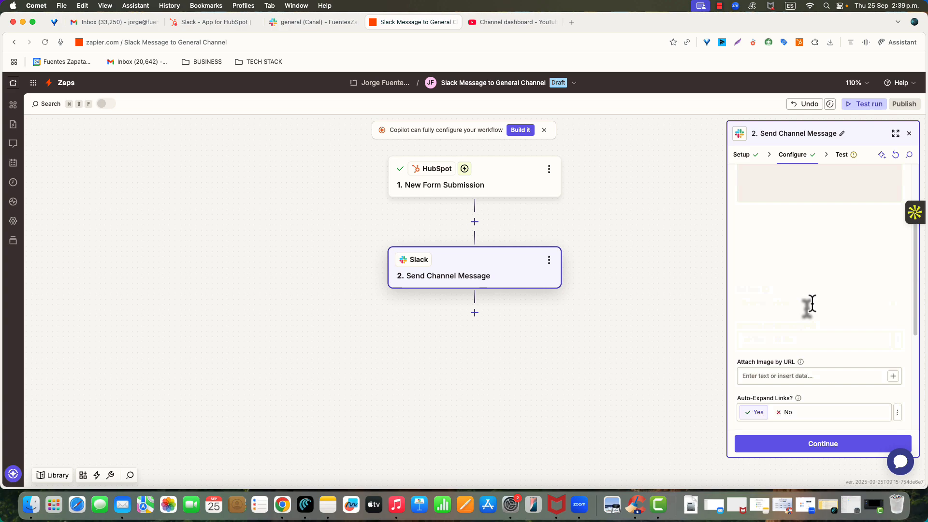
{"action": "left_click", "coordinate": [823, 445]}
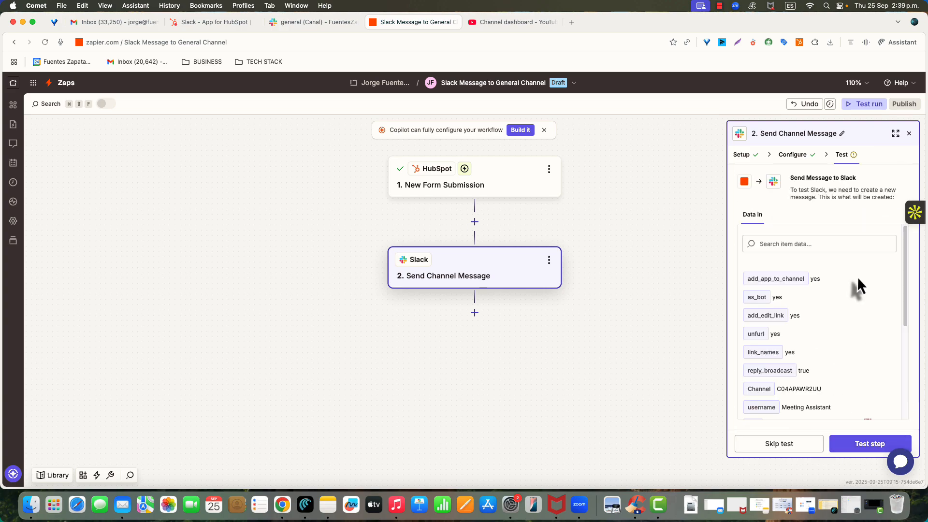
{"action": "scroll", "coordinate": [830, 284], "scroll_direction": "down", "scroll_amount": 1}
{"action": "scroll", "coordinate": [829, 274], "scroll_direction": "down", "scroll_amount": 5}
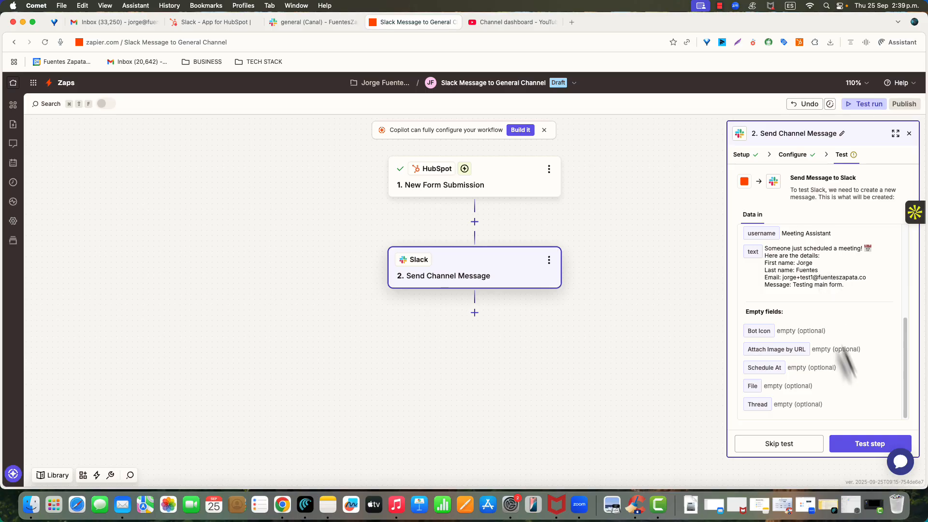
{"action": "left_click", "coordinate": [843, 444]}
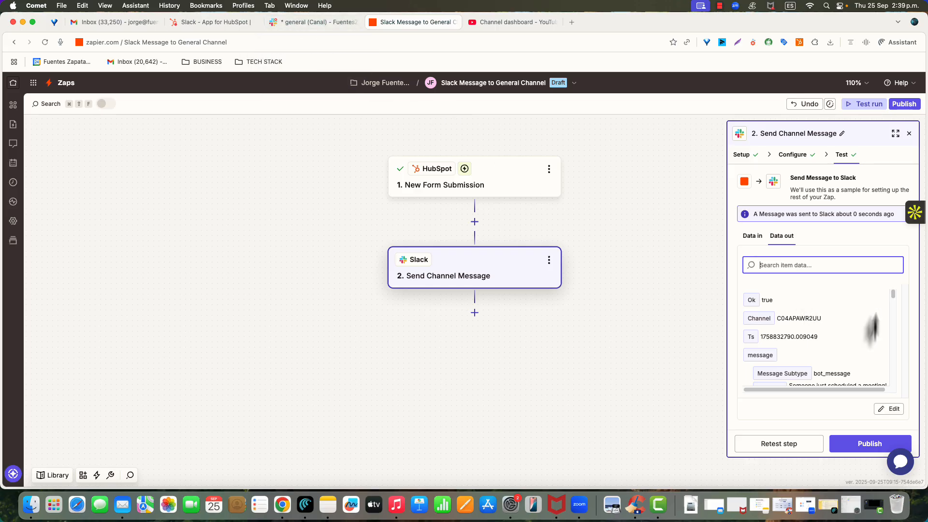
Publish the Zap and dismiss the notification
{"action": "left_click", "coordinate": [853, 446]}
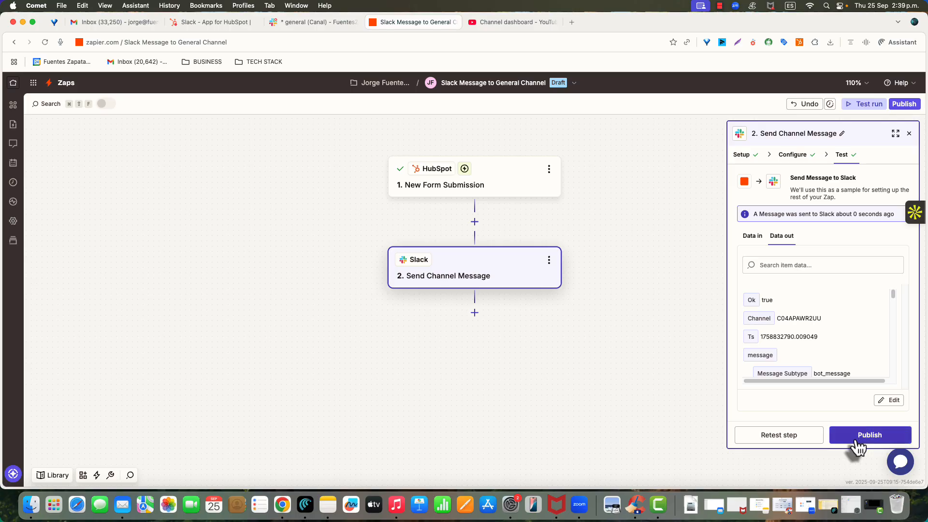
{"action": "left_click", "coordinate": [856, 437]}
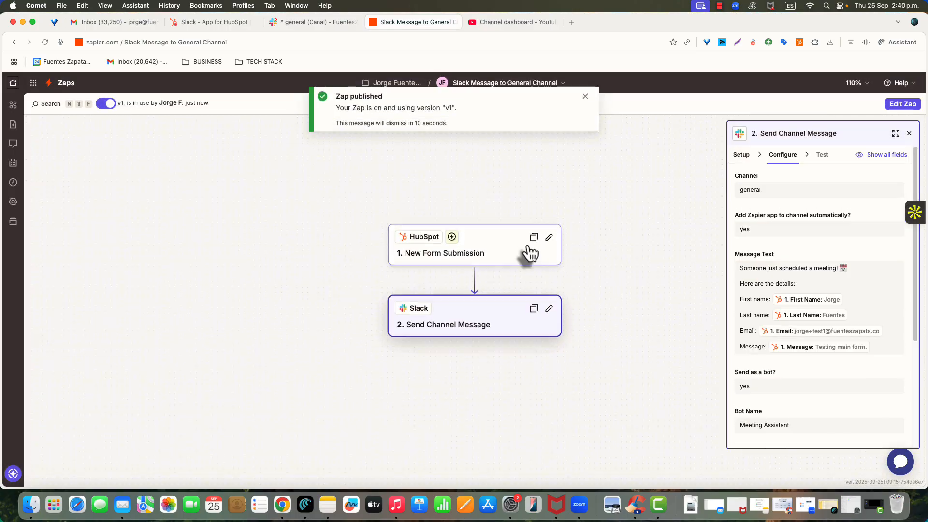
{"action": "left_click", "coordinate": [586, 96]}
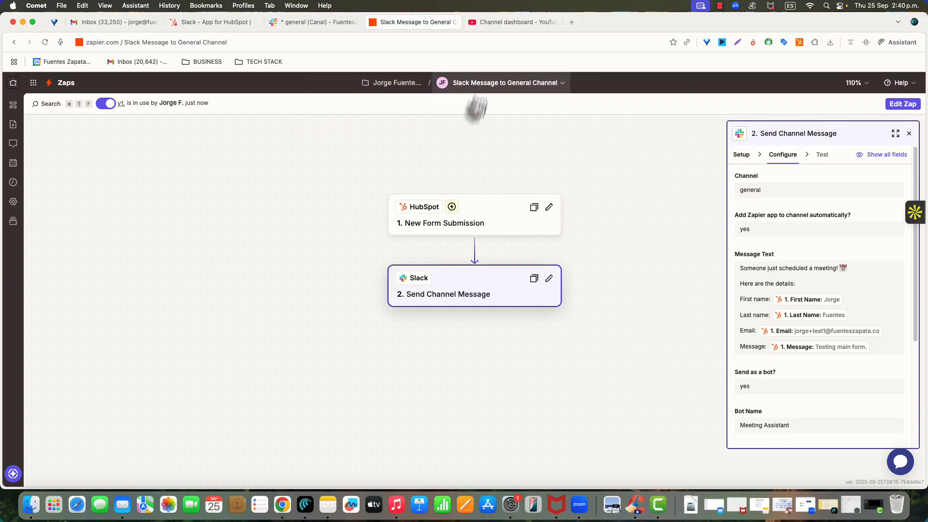
Switch to Slack and check the Meeting Assistant test message and its details in the general channel
{"action": "left_click", "coordinate": [302, 22]}
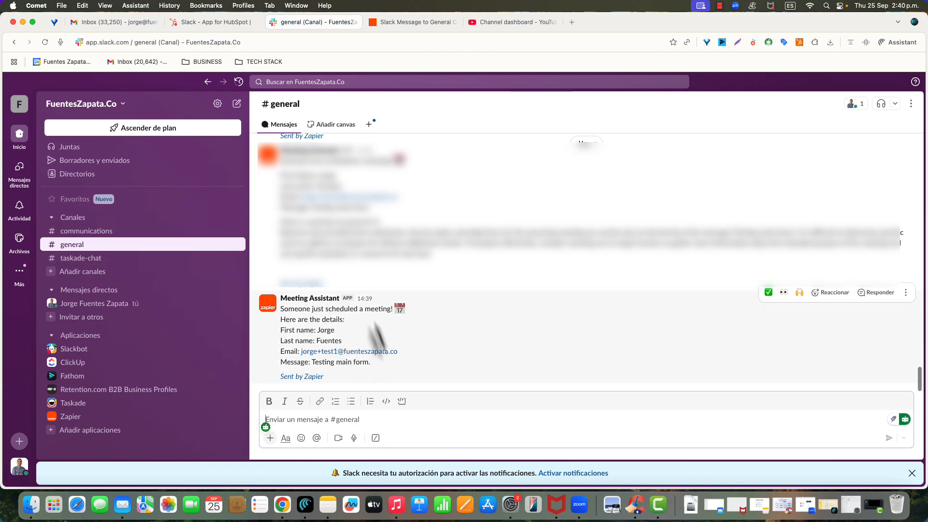
{"action": "left_click", "coordinate": [304, 298]}
{"action": "left_click_drag", "start_coordinate": [281, 308], "coordinate": [344, 319]}
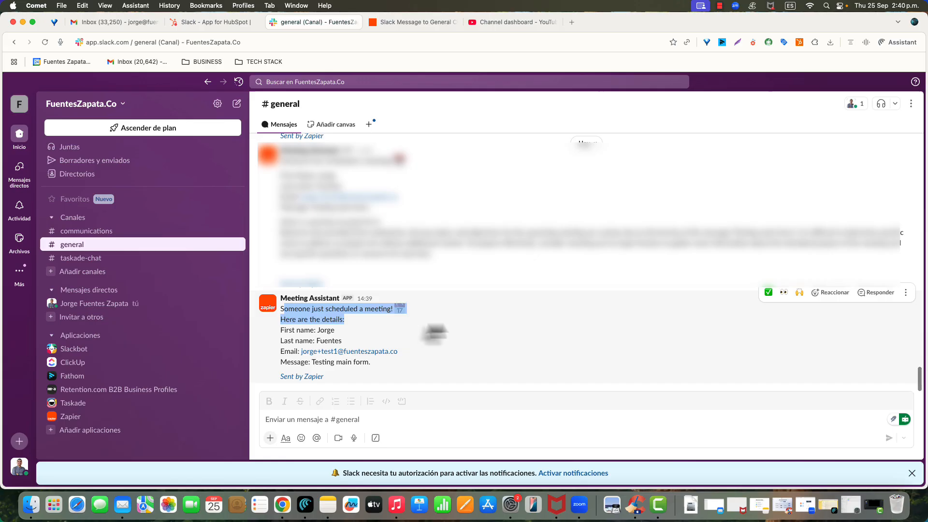
{"action": "left_click", "coordinate": [370, 330]}
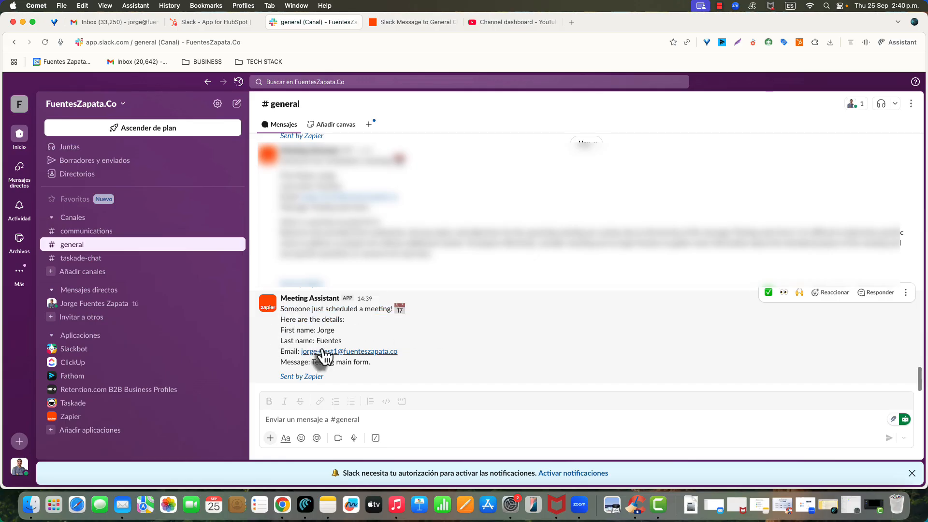
{"action": "left_click_drag", "start_coordinate": [311, 363], "coordinate": [429, 377]}
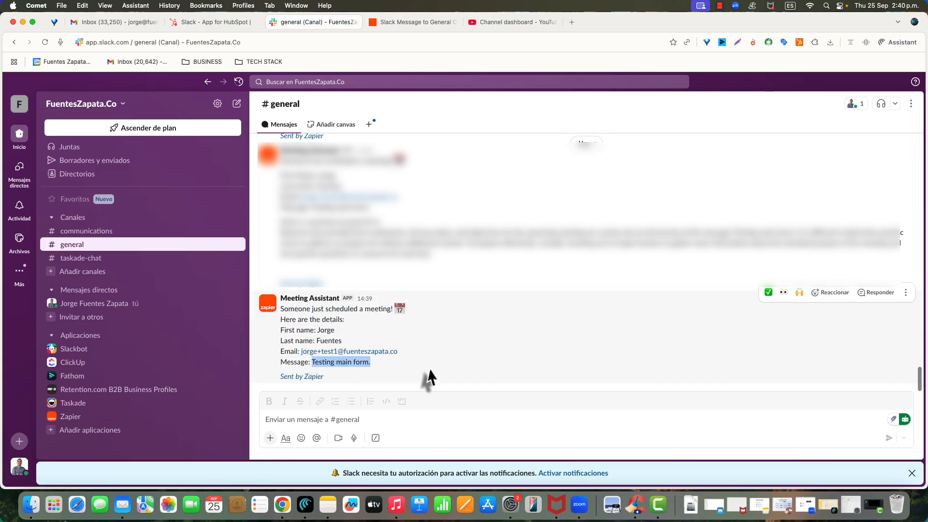